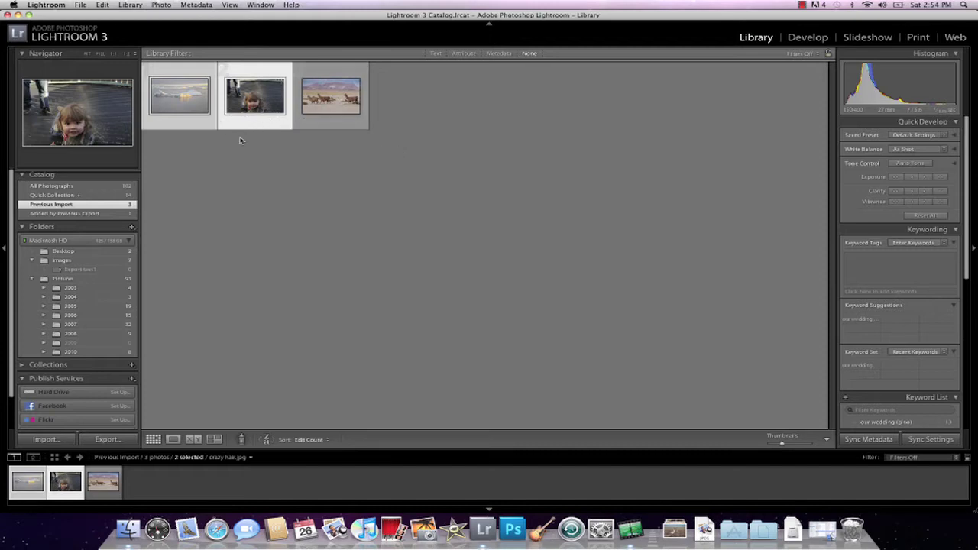
# Select the iceberg photo and look over the Edit In > PerfectlyClear commands without running one
pyautogui.click(216, 99)
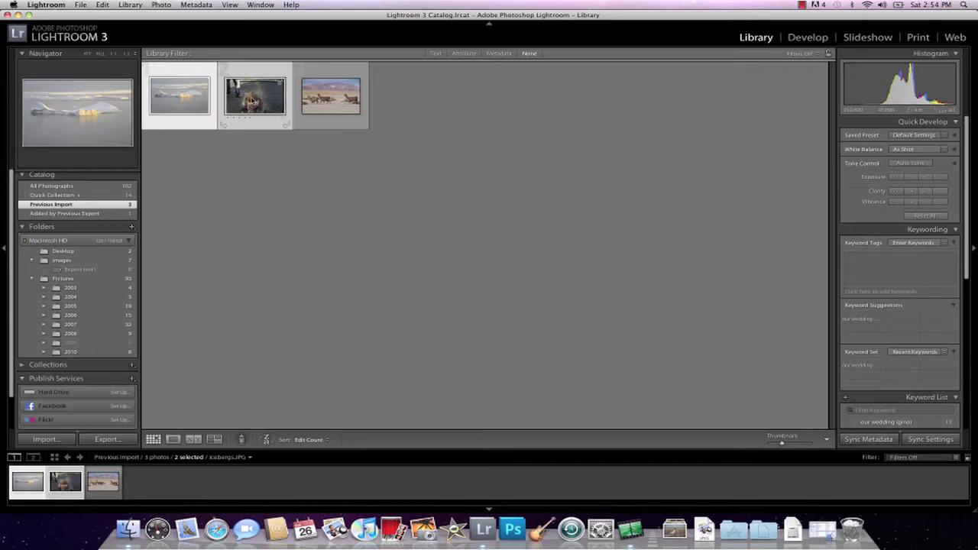
pyautogui.click(163, 4)
pyautogui.moveTo(185, 71)
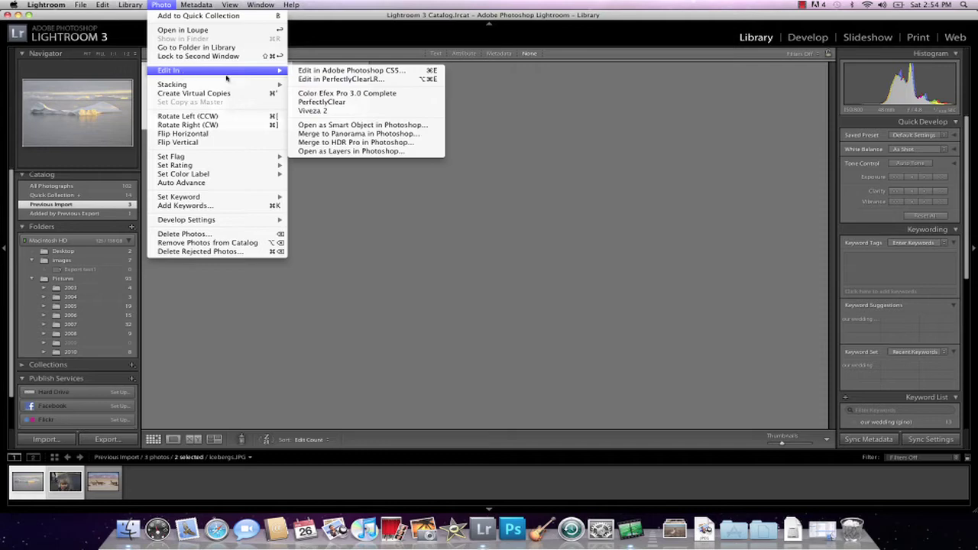
pyautogui.click(333, 104)
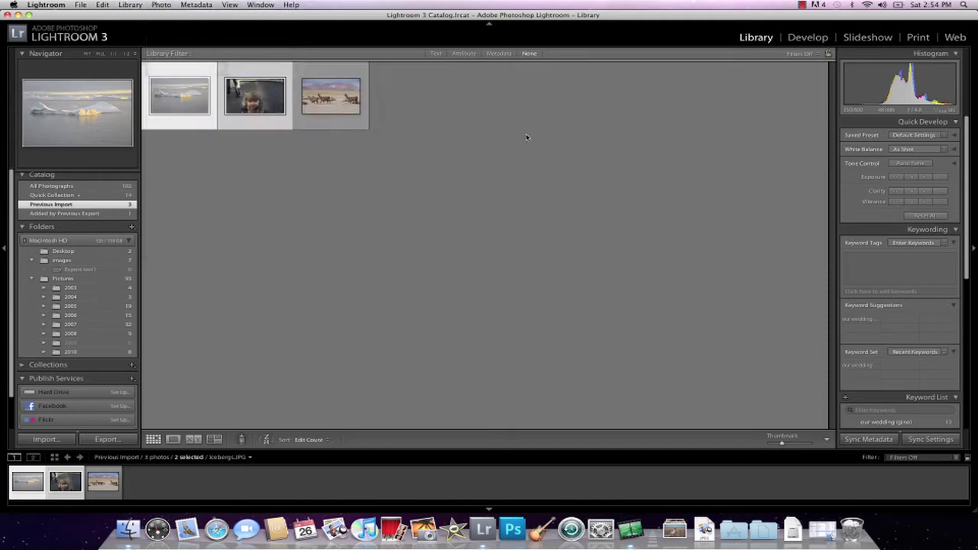
pyautogui.rightClick(261, 91)
pyautogui.moveTo(304, 172)
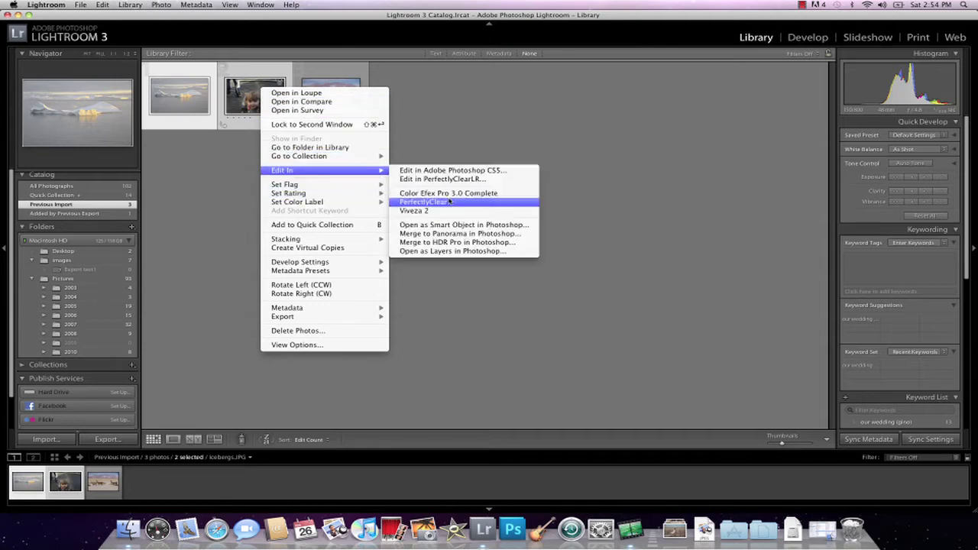
pyautogui.click(457, 127)
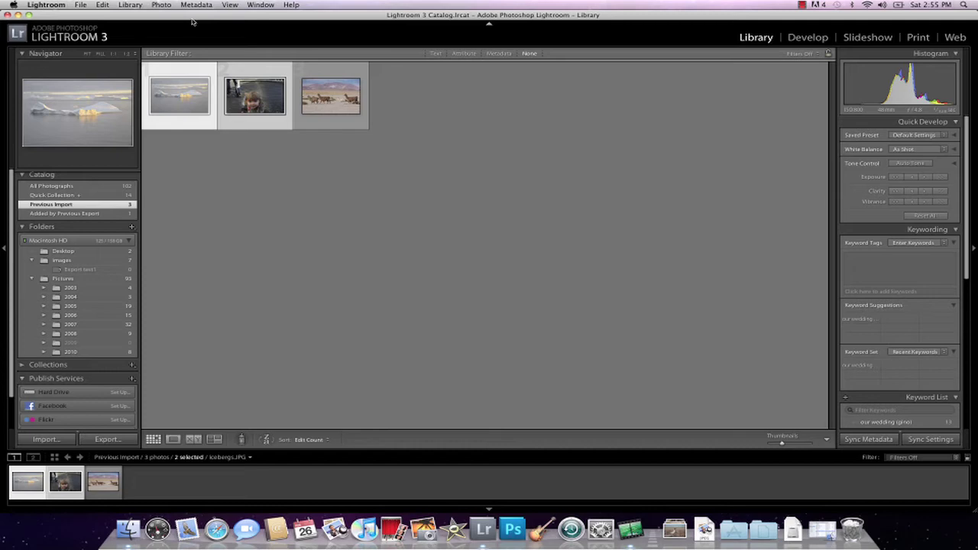
# Check the External Editing preferences, keeping PerfectlyClear as the editor preset and application unchanged
pyautogui.click(47, 4)
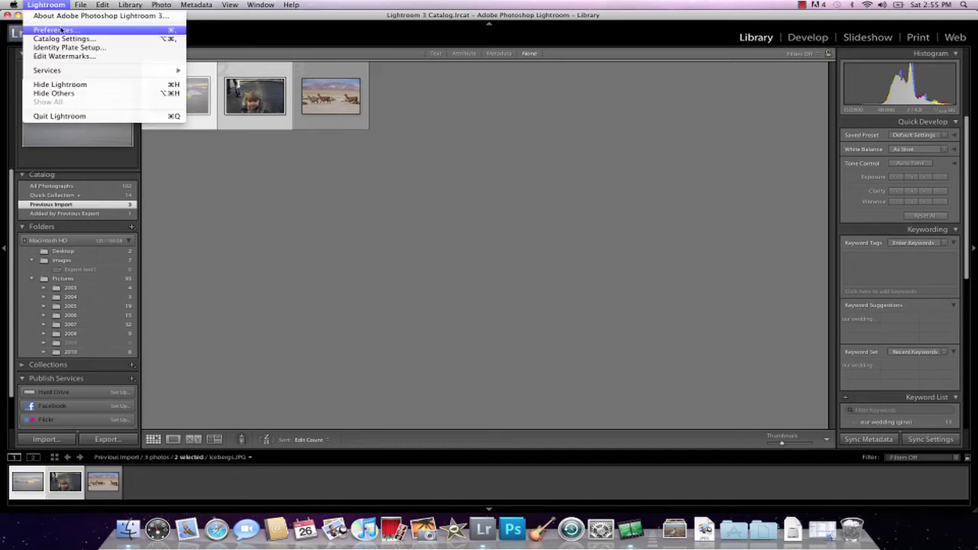
pyautogui.click(61, 30)
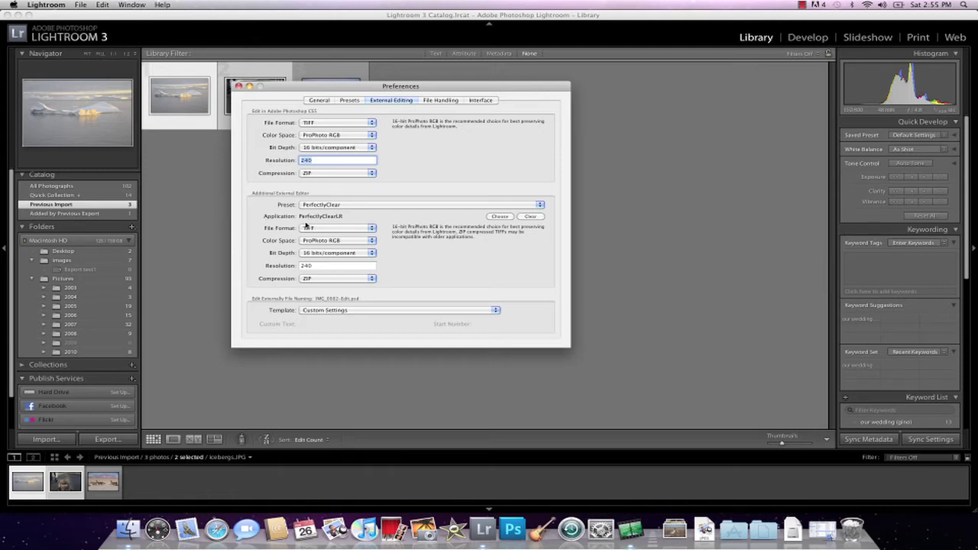
pyautogui.click(332, 205)
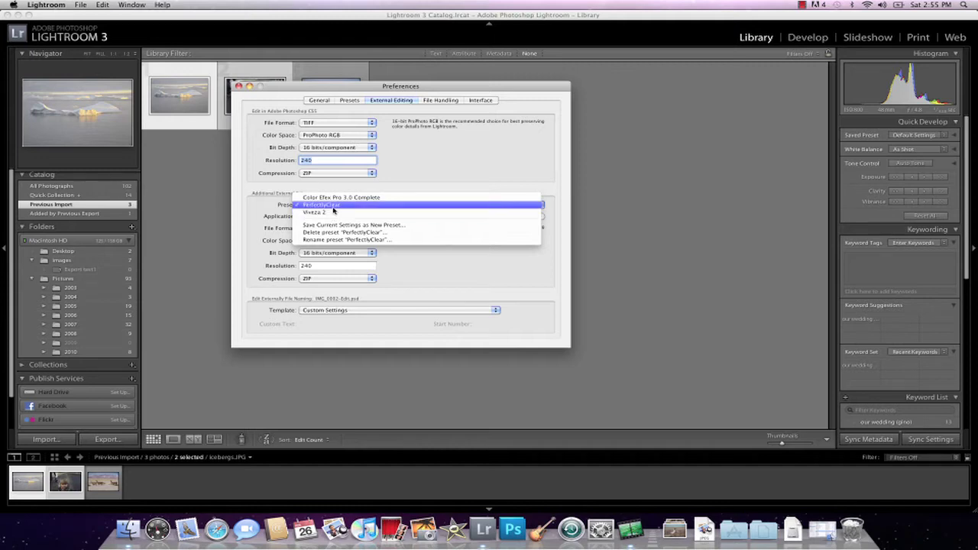
pyautogui.click(333, 206)
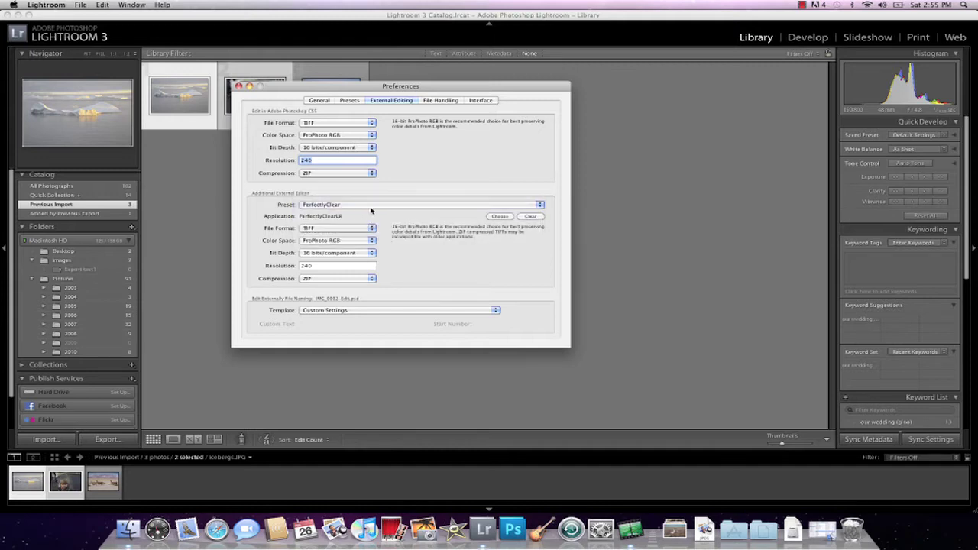
pyautogui.click(540, 205)
pyautogui.click(480, 186)
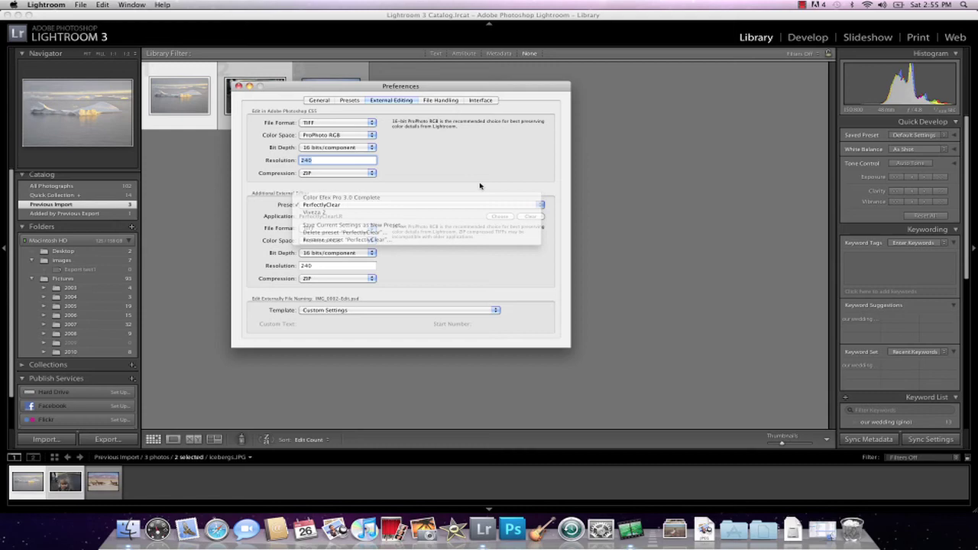
pyautogui.click(501, 217)
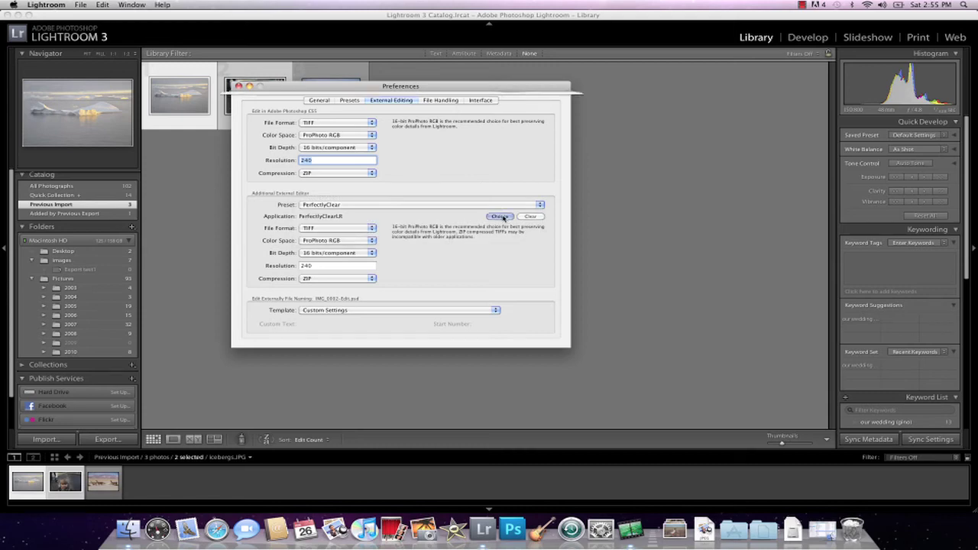
pyautogui.click(399, 102)
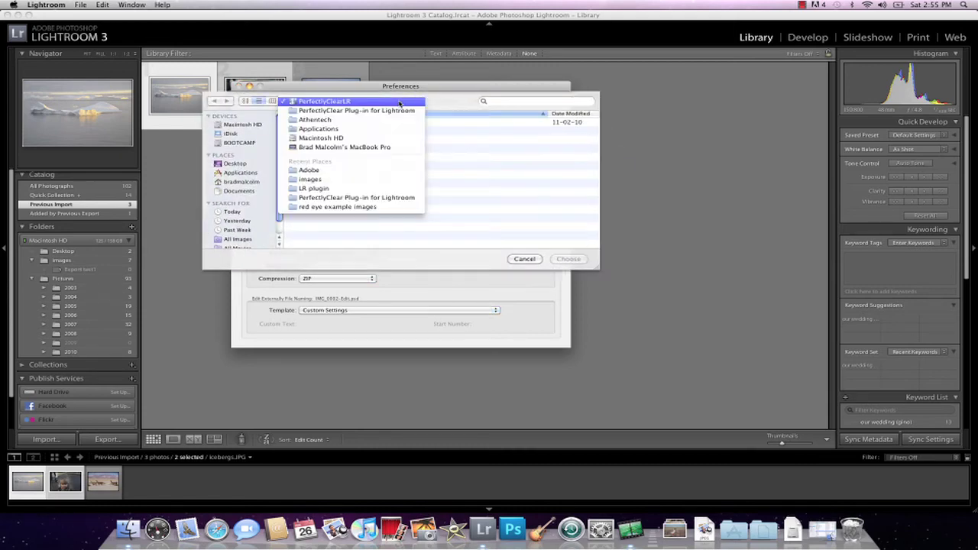
pyautogui.click(399, 102)
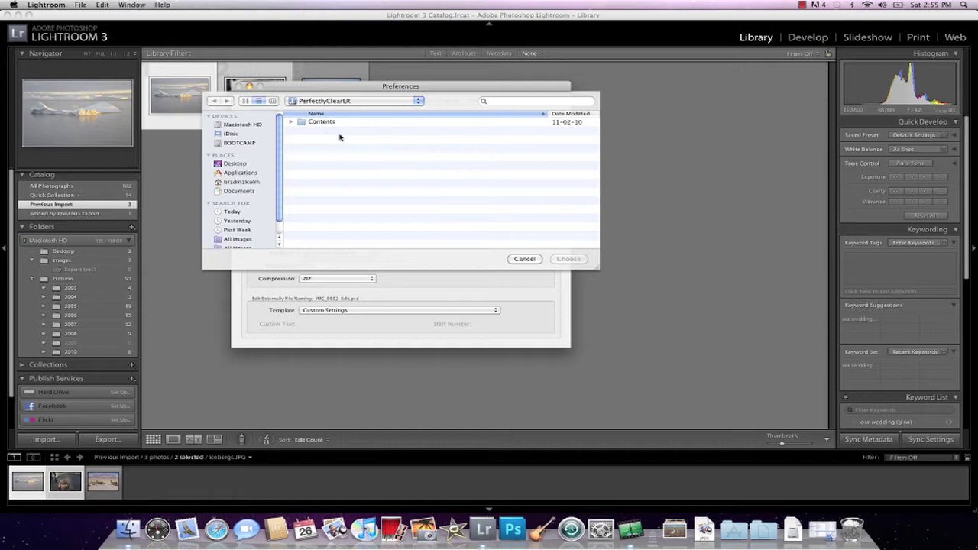
pyautogui.click(524, 259)
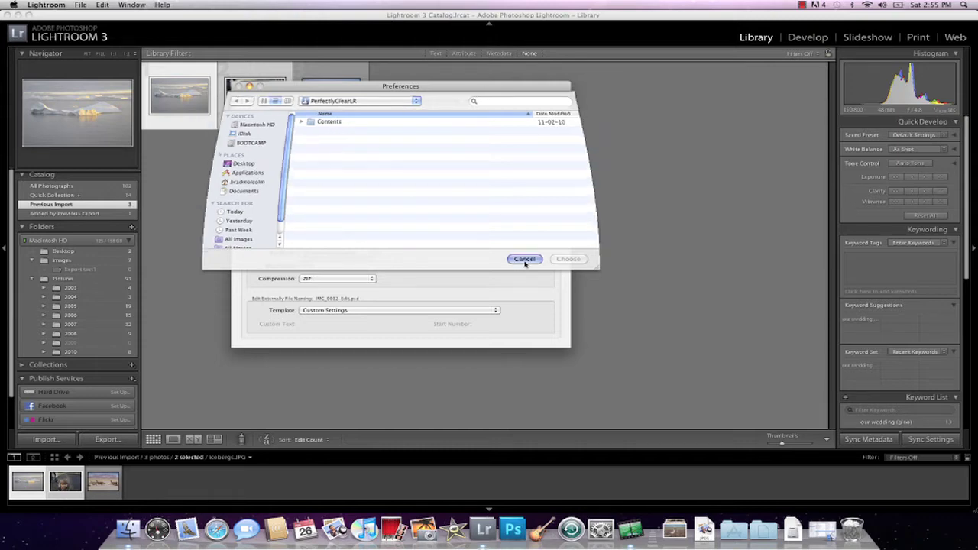
pyautogui.click(239, 86)
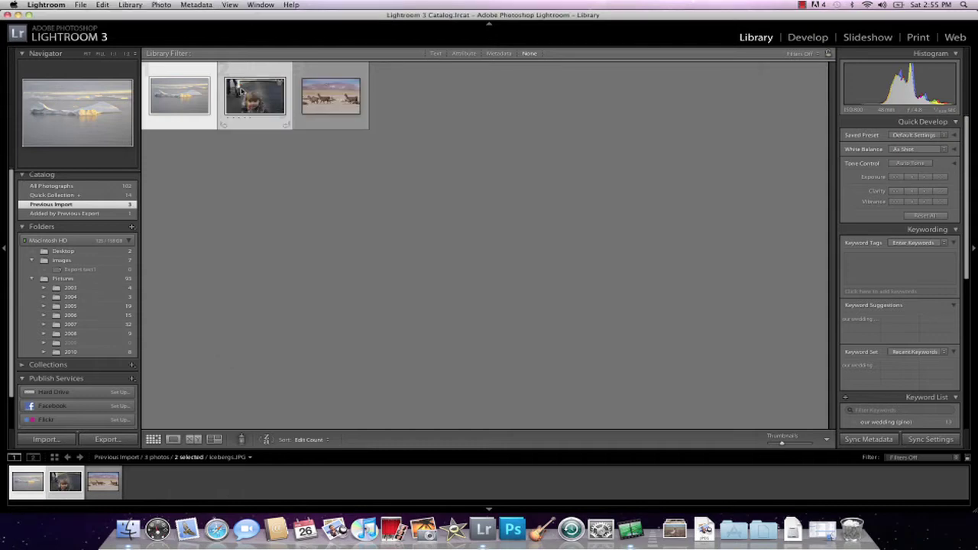
# Edit both photos in PerfectlyClear as copies with Lightroom adjustments, stacked with the originals
pyautogui.rightClick(253, 98)
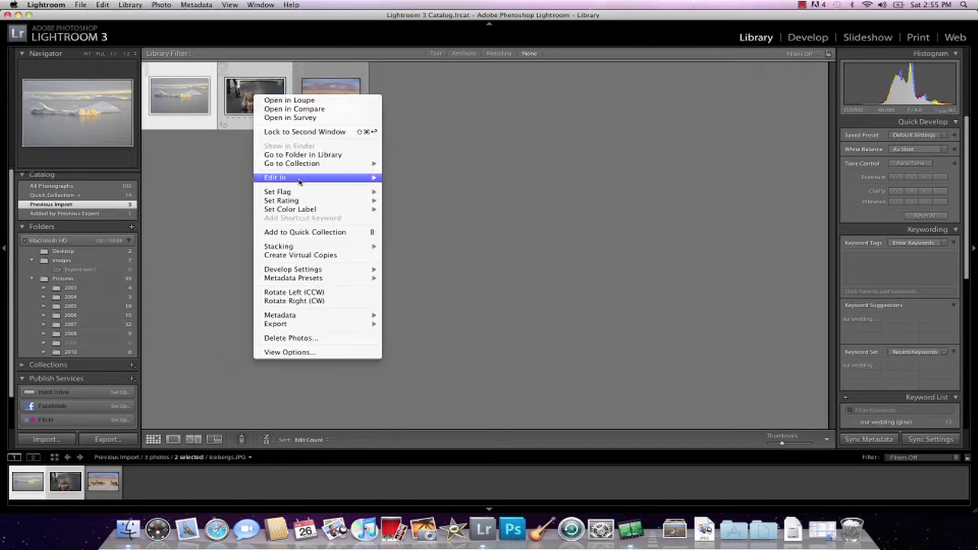
pyautogui.moveTo(307, 181)
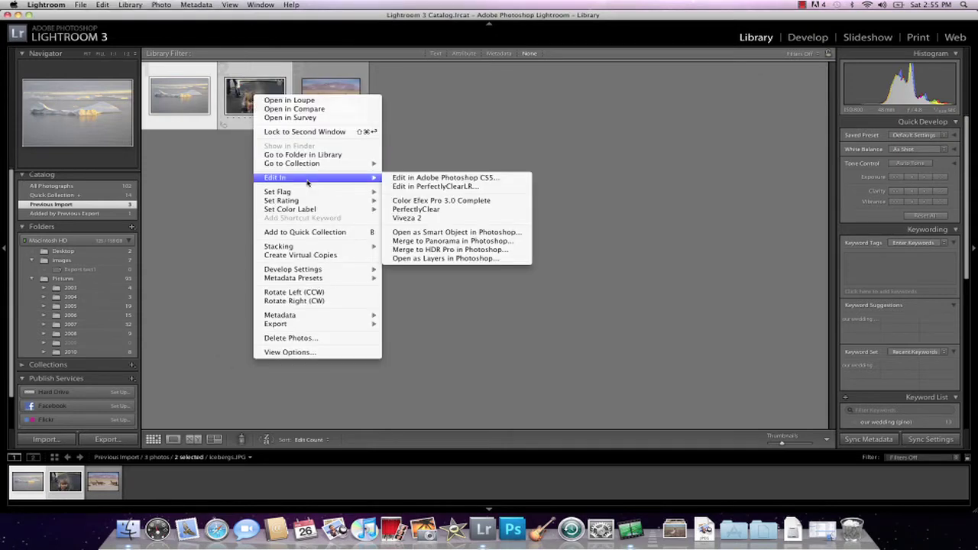
pyautogui.click(406, 211)
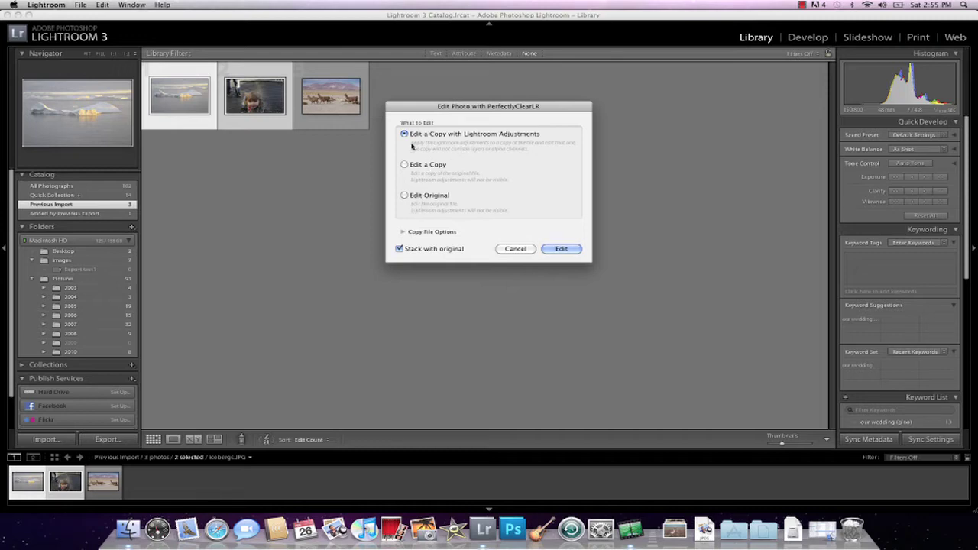
pyautogui.click(404, 233)
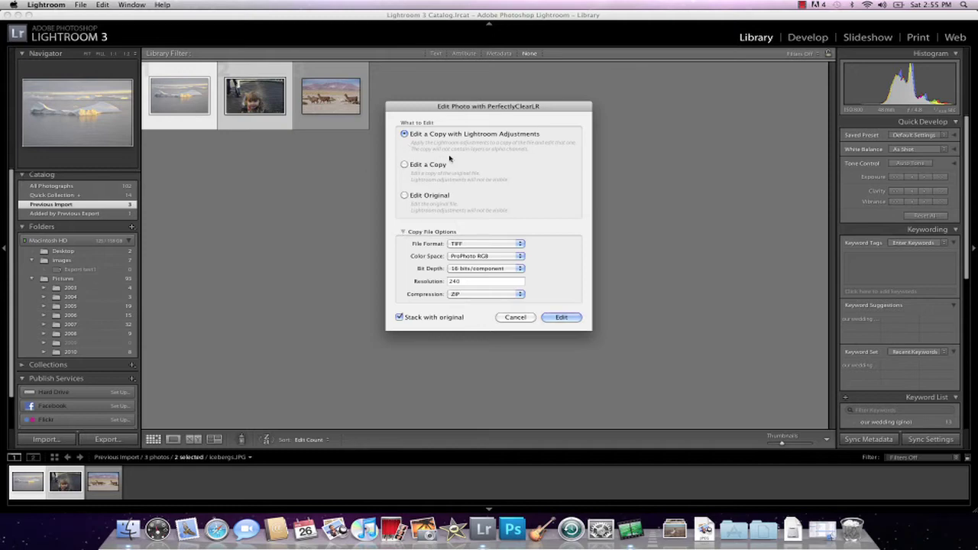
pyautogui.click(405, 232)
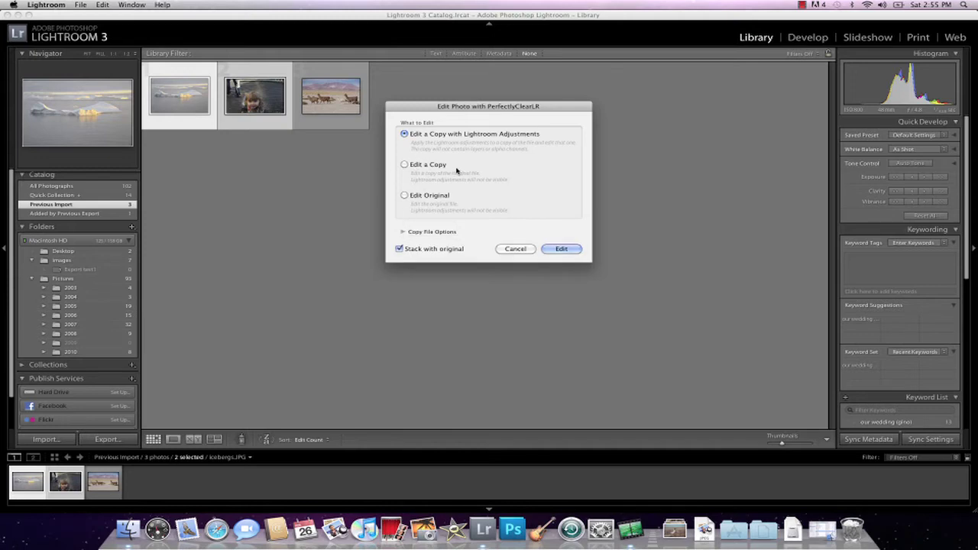
pyautogui.click(406, 166)
pyautogui.click(406, 196)
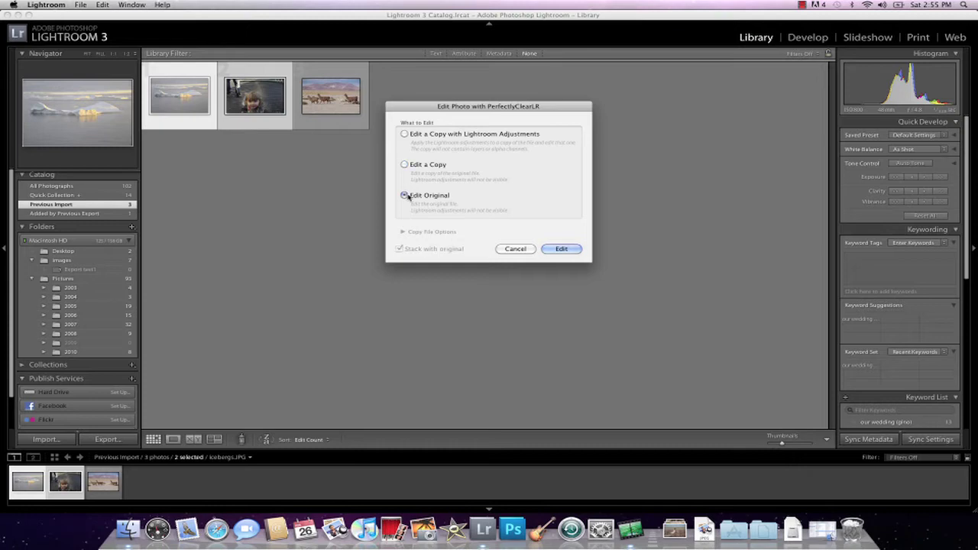
pyautogui.click(411, 135)
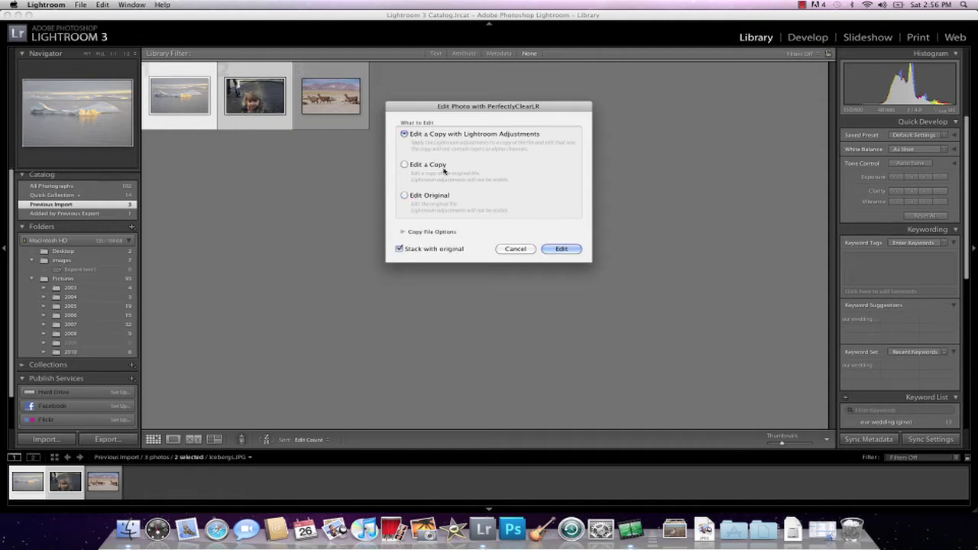
pyautogui.click(562, 250)
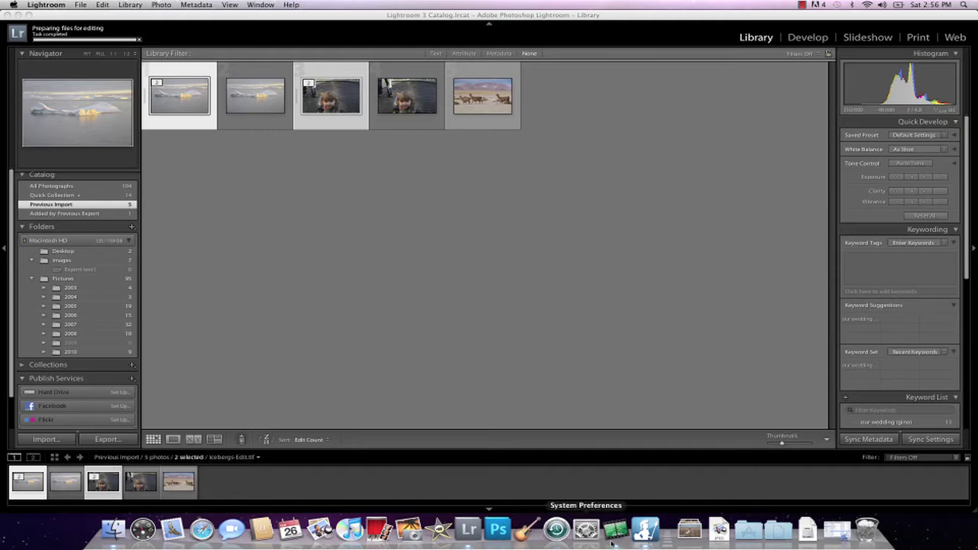
# Compare the corrected iceberg photo against its uncorrected original in Perfectly Clear
pyautogui.click(646, 531)
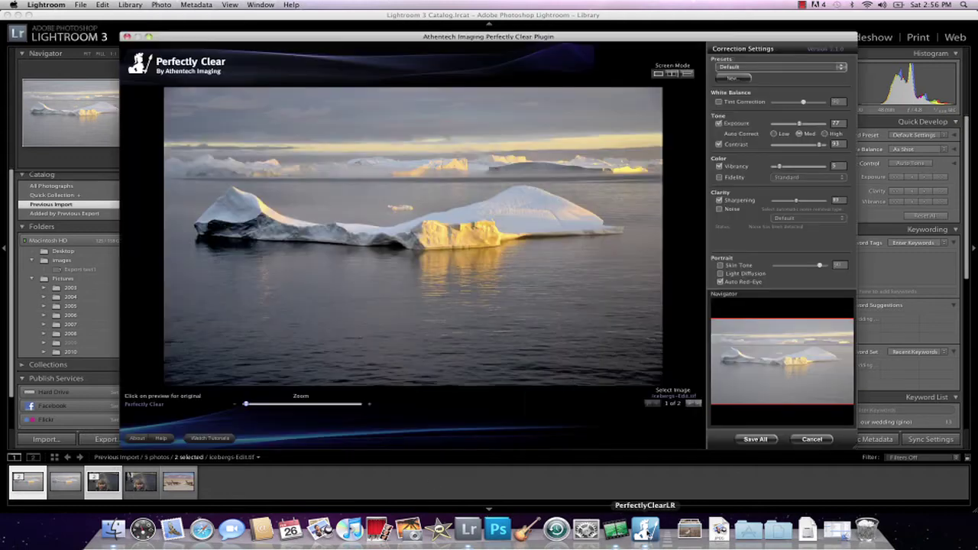
pyautogui.click(460, 258)
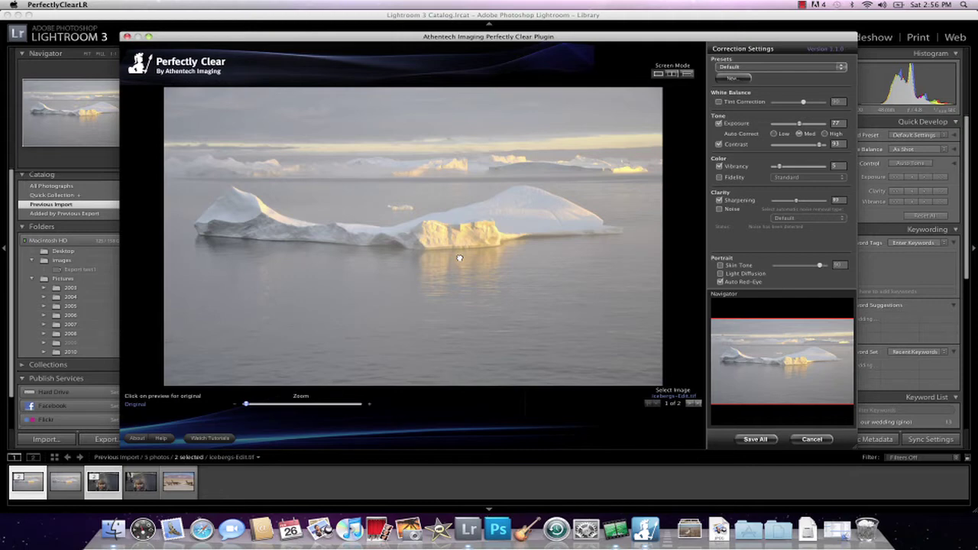
pyautogui.click(459, 259)
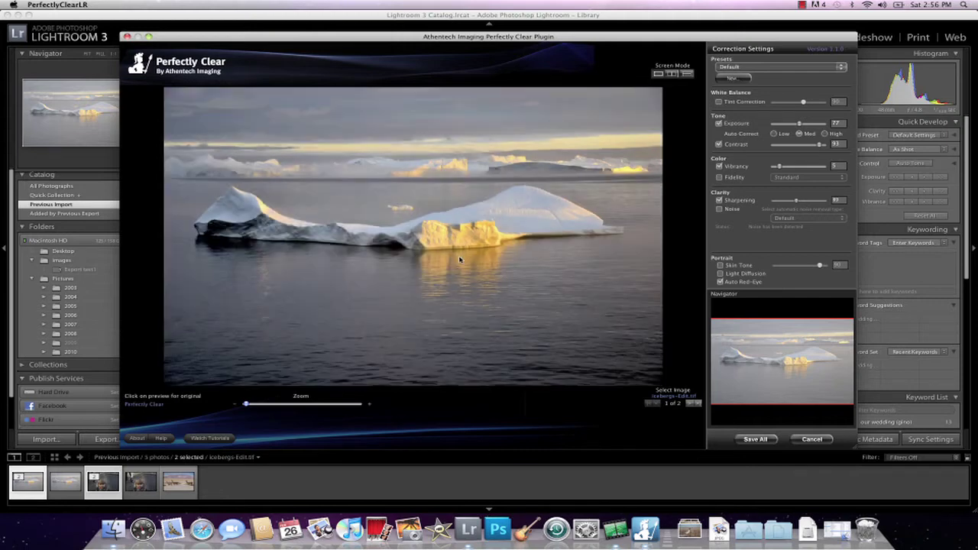
pyautogui.click(460, 260)
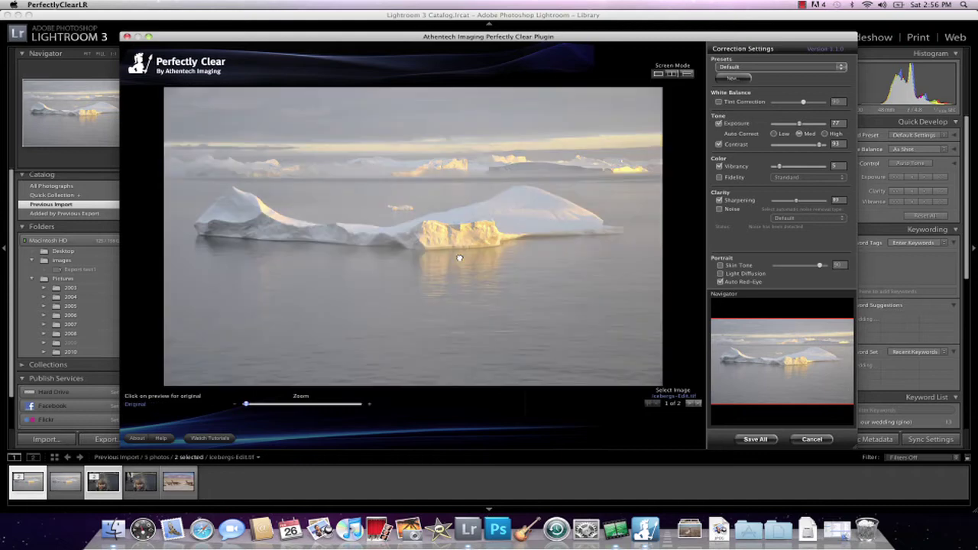
pyautogui.click(459, 258)
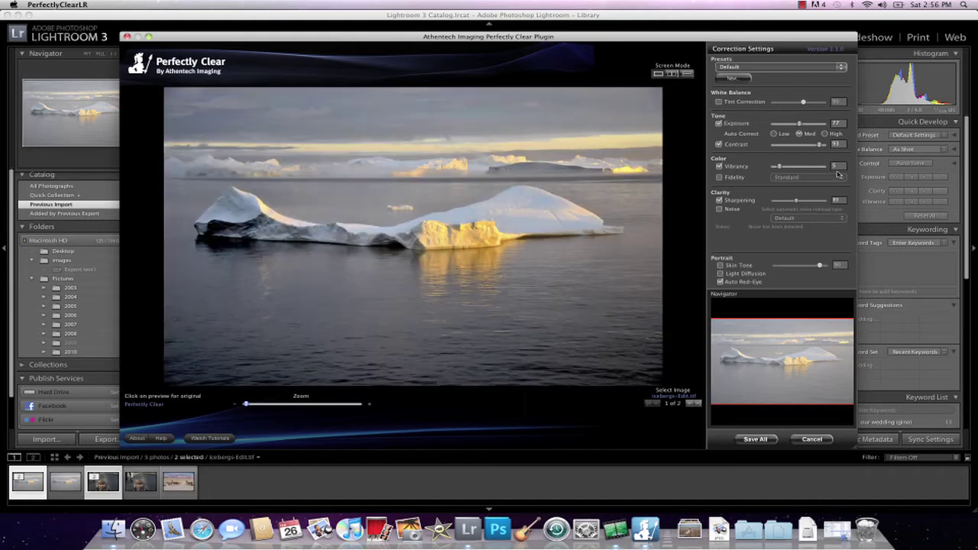
# Compare the girl photo with its original, then Save All corrections
pyautogui.click(692, 405)
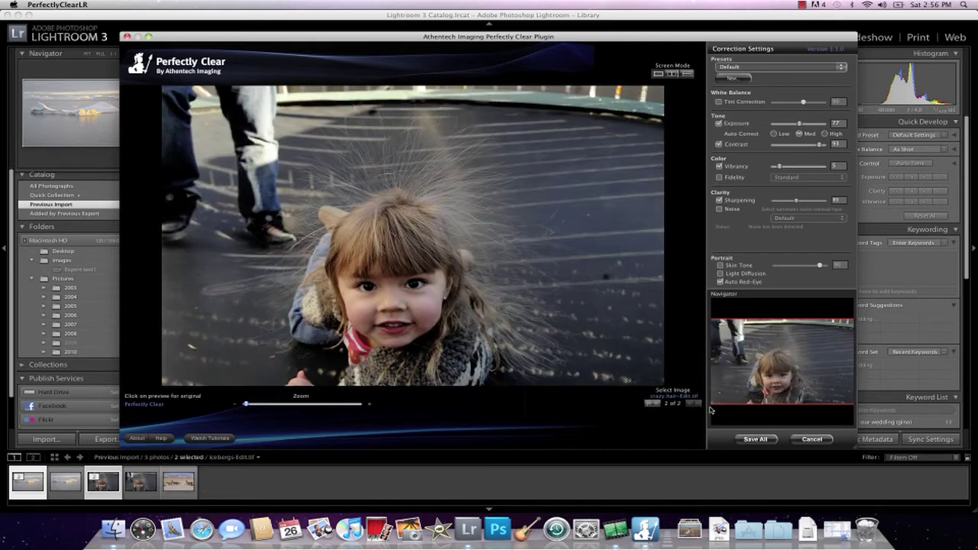
pyautogui.click(573, 306)
pyautogui.click(572, 307)
pyautogui.click(770, 442)
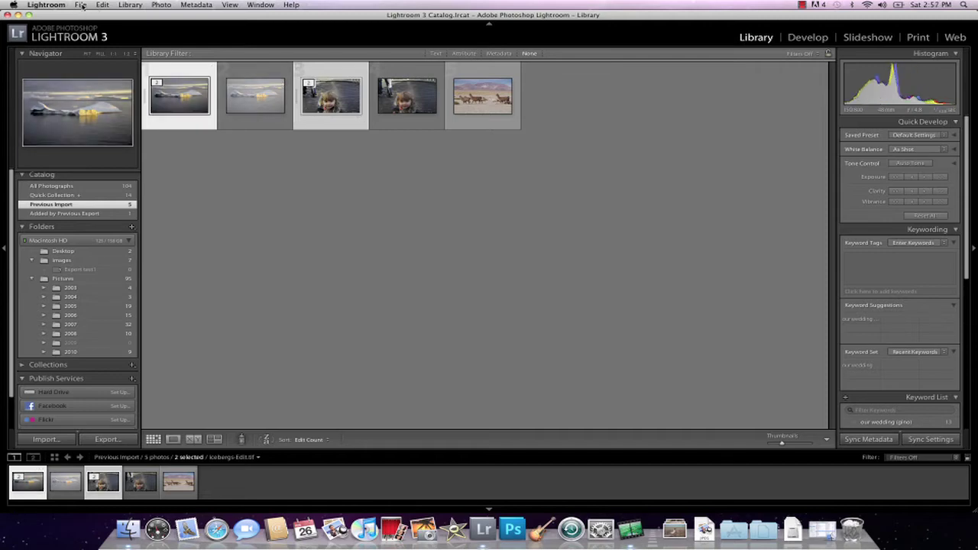
# Run the Perfectly Clear plug-in from the Library menu on the two selected photos
pyautogui.click(130, 4)
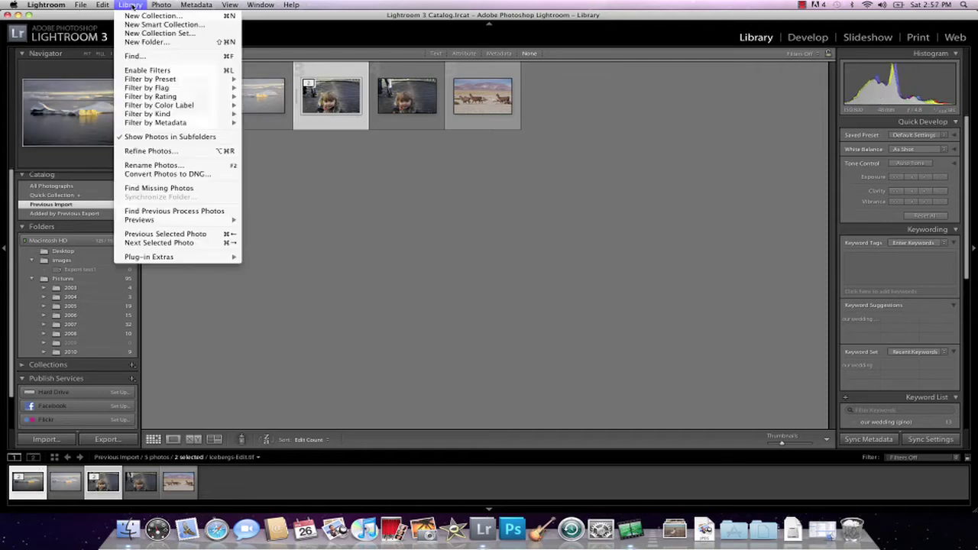
pyautogui.click(133, 58)
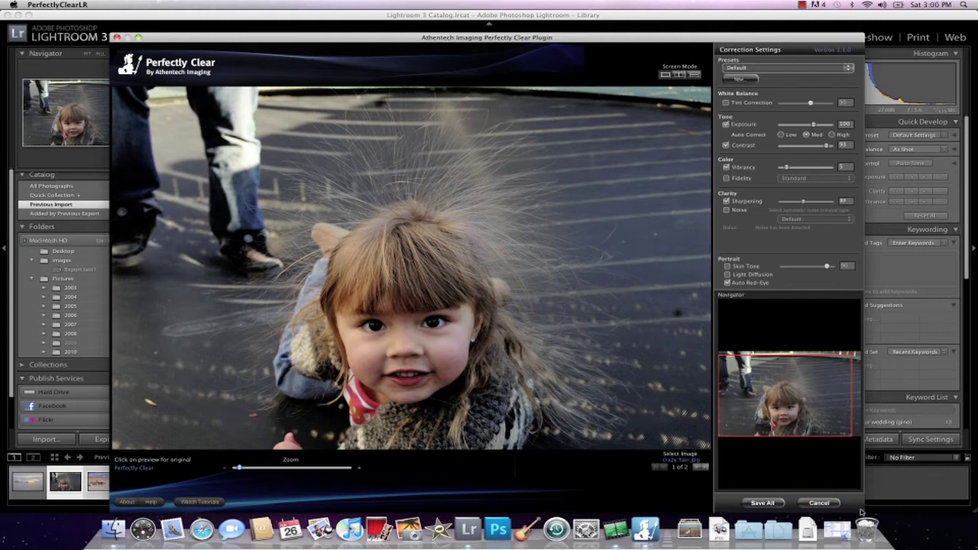
# Enlarge the Perfectly Clear window and toggle the girl photo between original and corrected
pyautogui.moveTo(861, 511); pyautogui.dragTo(697, 377)
pyautogui.moveTo(674, 327); pyautogui.dragTo(893, 503)
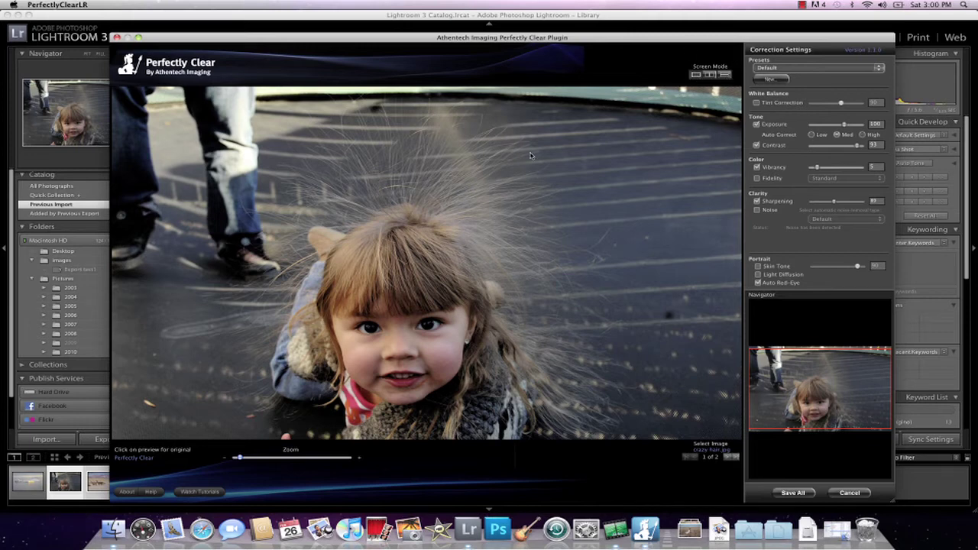
pyautogui.click(512, 204)
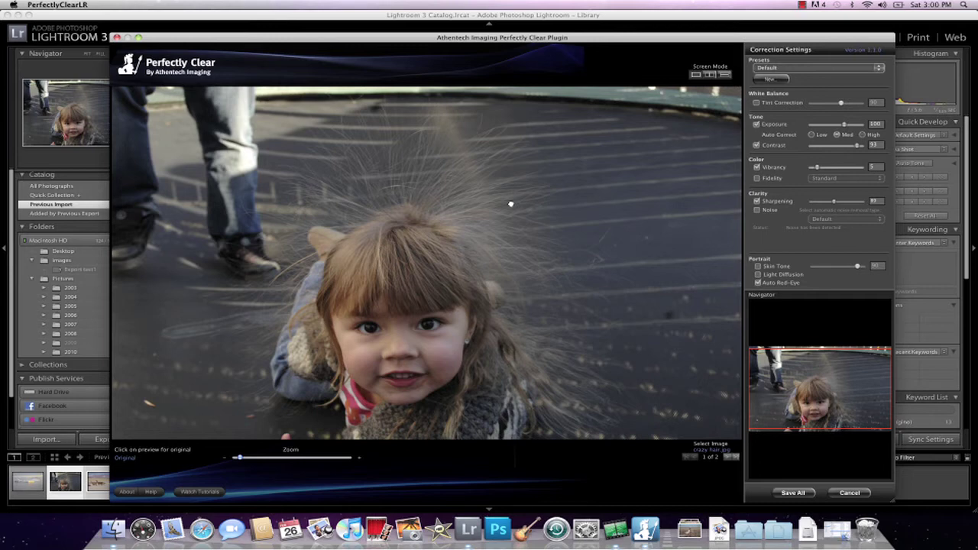
pyautogui.click(512, 204)
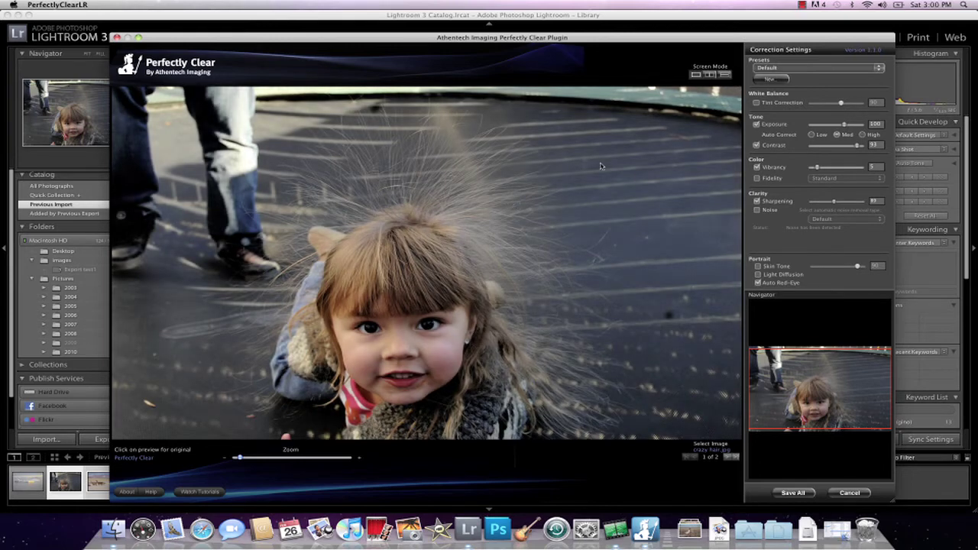
# Show the original and corrected girl photo side by side, then stacked top and bottom
pyautogui.click(710, 75)
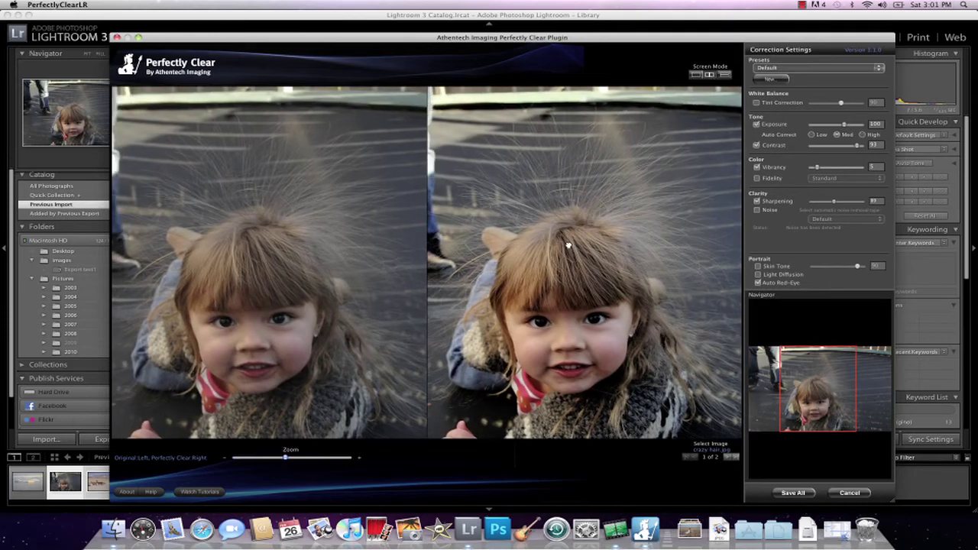
pyautogui.moveTo(568, 245); pyautogui.dragTo(576, 157)
pyautogui.click(724, 75)
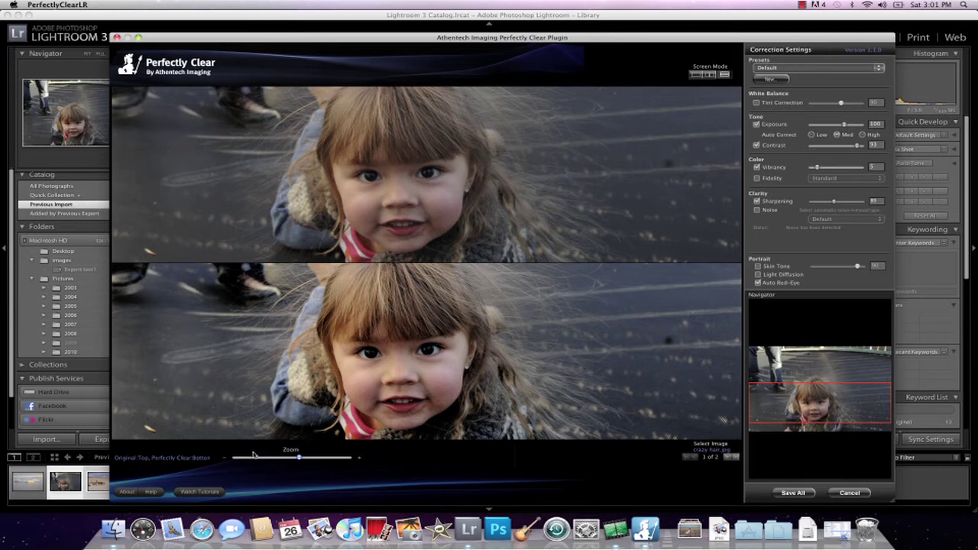
# Switch to a single preview and zoom in on the girl's face, panning across it
pyautogui.moveTo(300, 460); pyautogui.dragTo(277, 467)
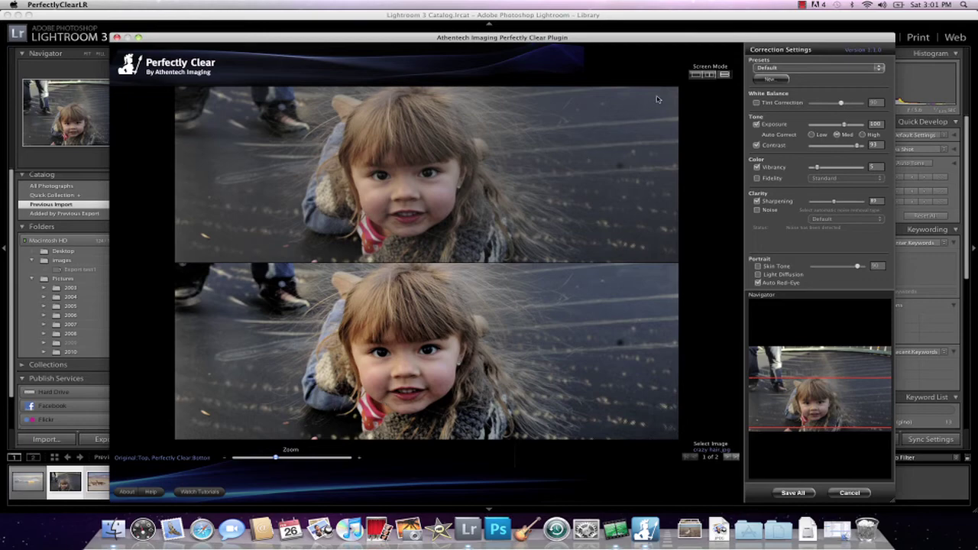
pyautogui.click(696, 75)
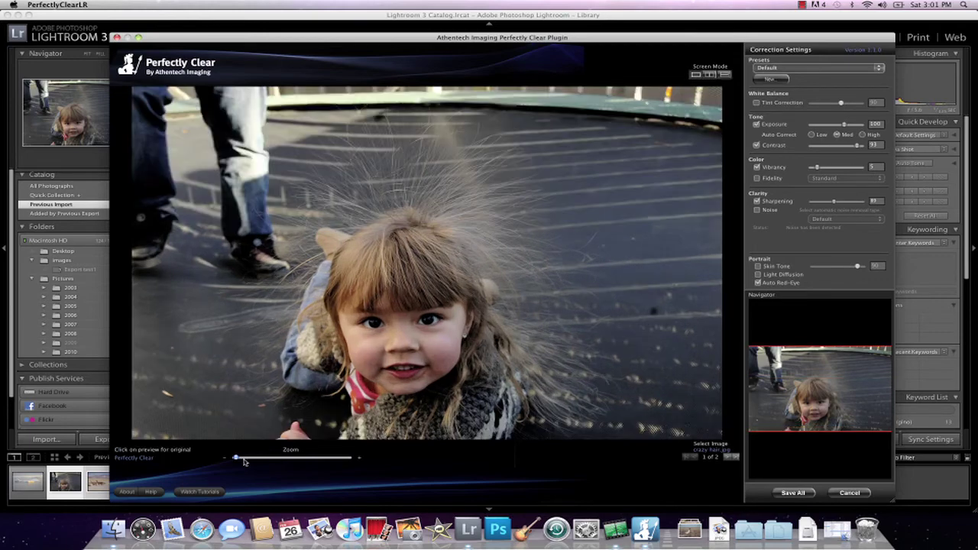
pyautogui.moveTo(238, 459); pyautogui.dragTo(293, 459)
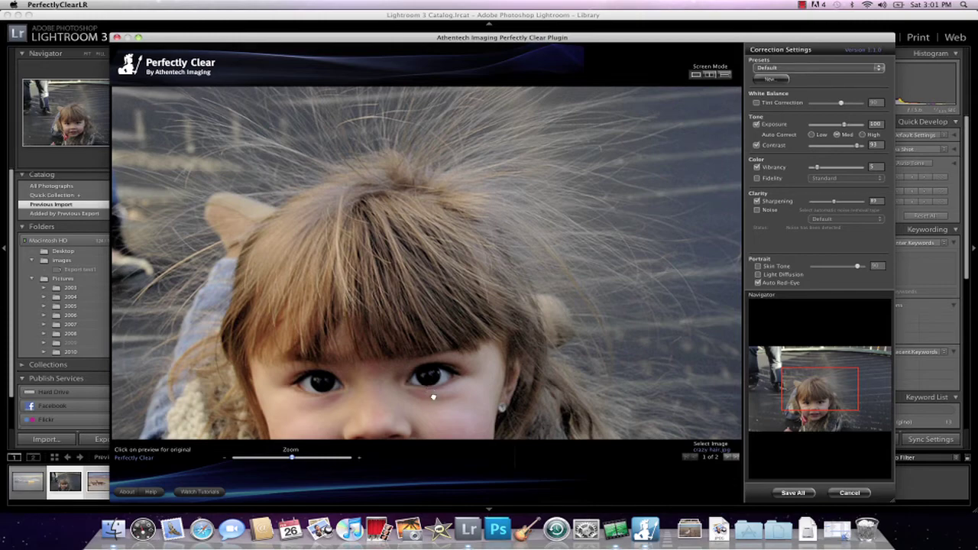
pyautogui.moveTo(433, 397); pyautogui.dragTo(471, 290)
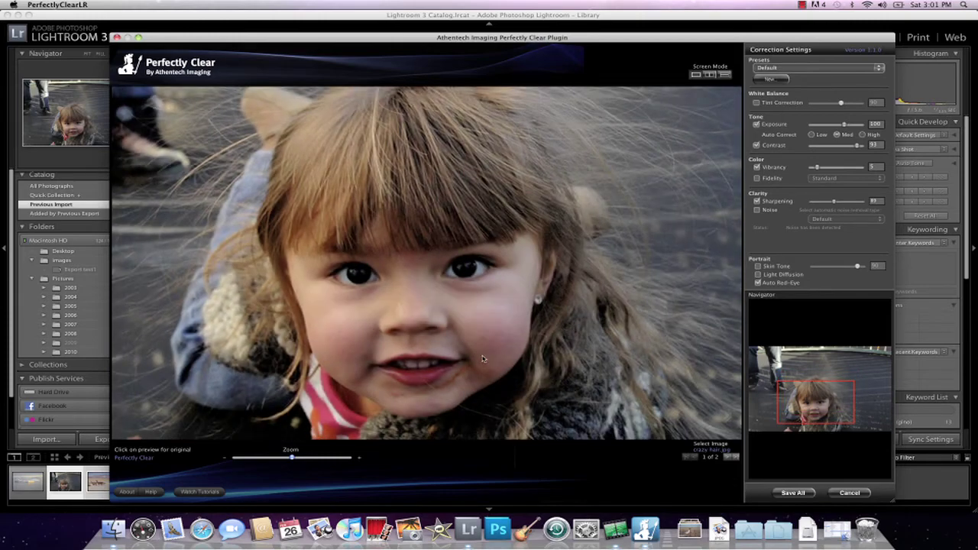
pyautogui.moveTo(548, 273); pyautogui.dragTo(593, 278)
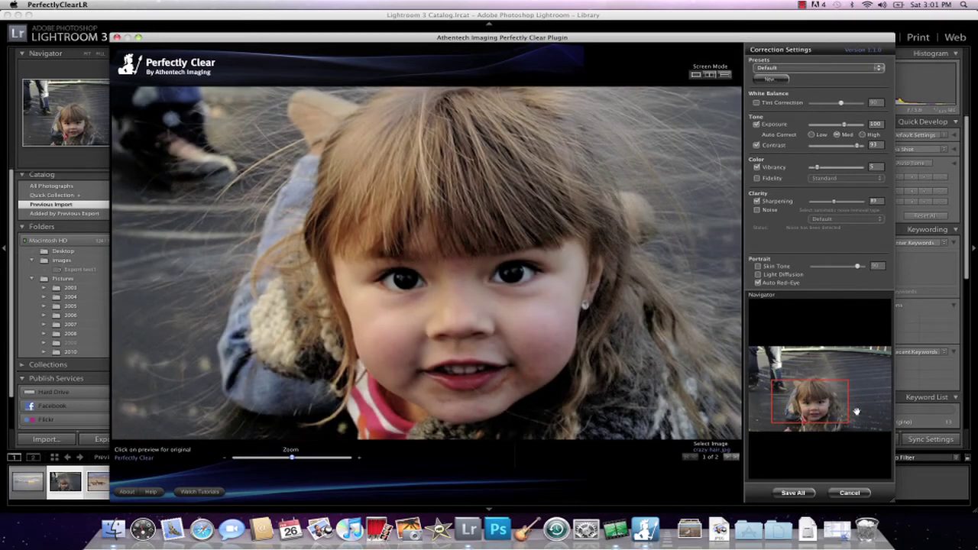
# Move the zoomed view over the face and hair, zoom out, and advance to the llama photo
pyautogui.click(798, 396)
pyautogui.moveTo(798, 395)
pyautogui.mouseDown()
pyautogui.moveTo(797, 387)
pyautogui.moveTo(800, 397)
pyautogui.mouseUp()
pyautogui.click(854, 366)
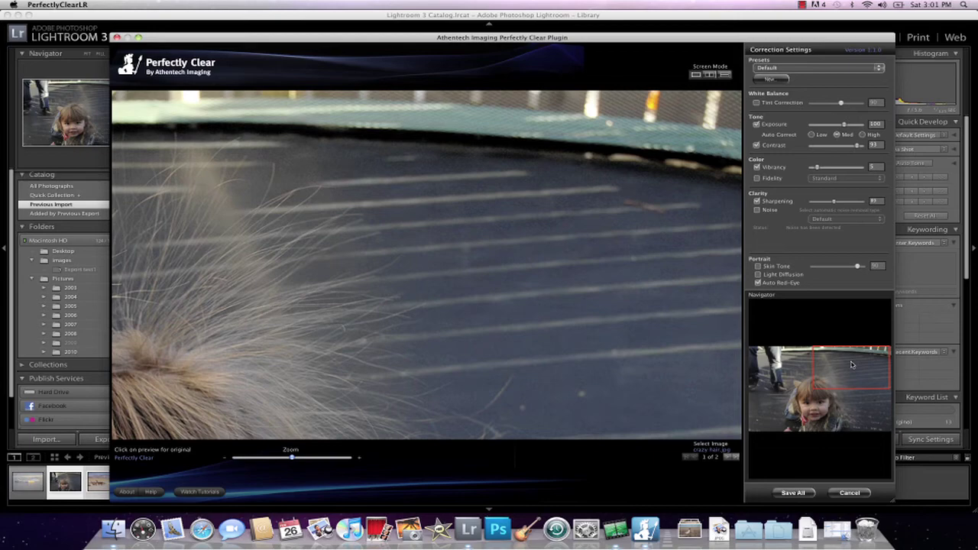
pyautogui.click(815, 413)
pyautogui.click(815, 404)
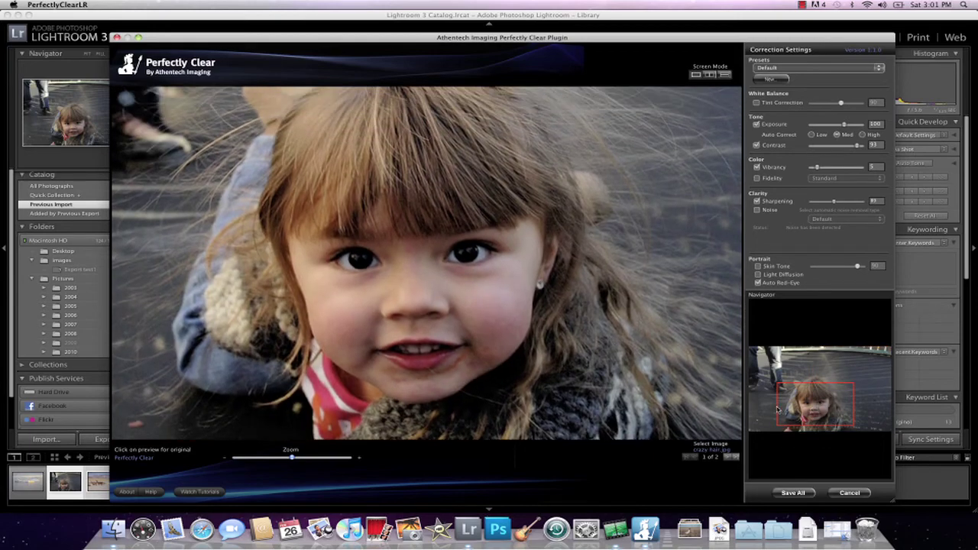
pyautogui.moveTo(294, 461); pyautogui.dragTo(237, 459)
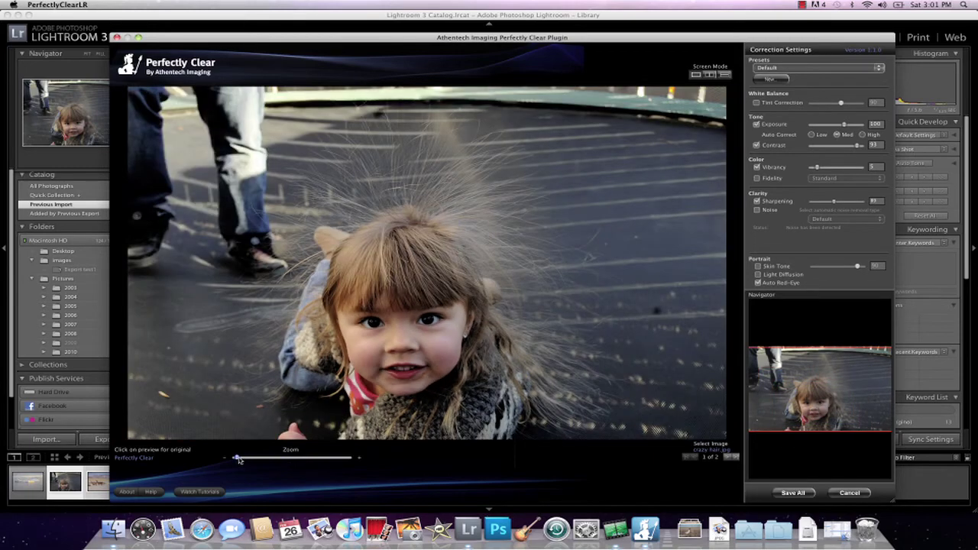
pyautogui.click(728, 457)
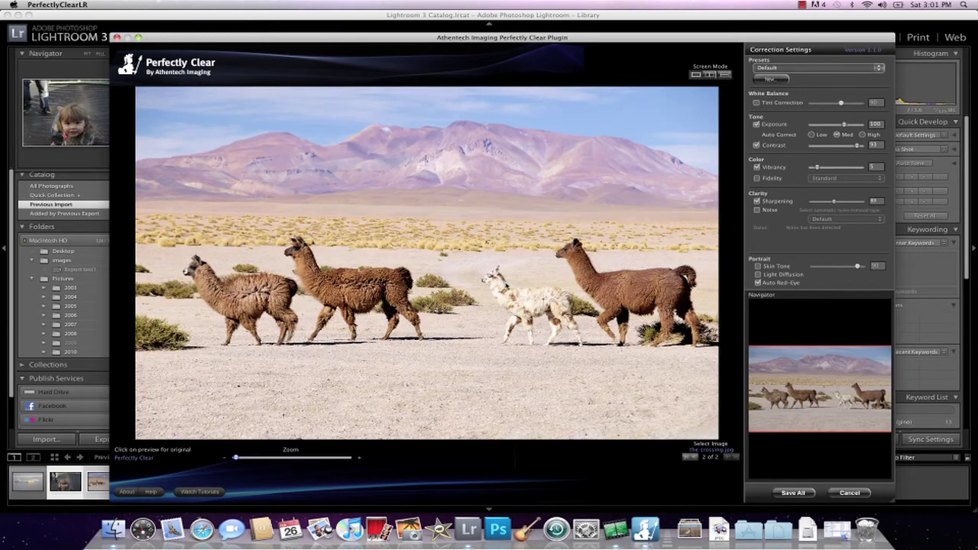
pyautogui.click(505, 284)
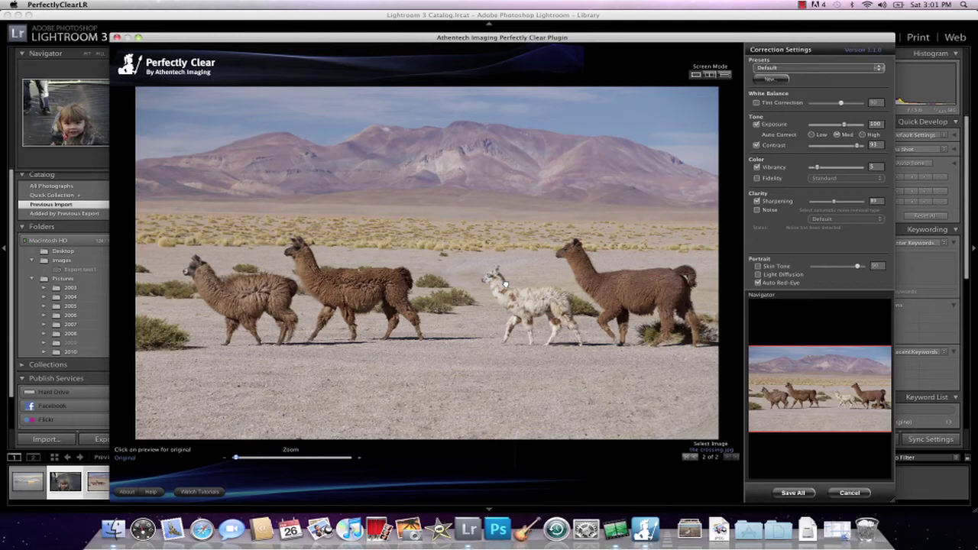
pyautogui.click(504, 284)
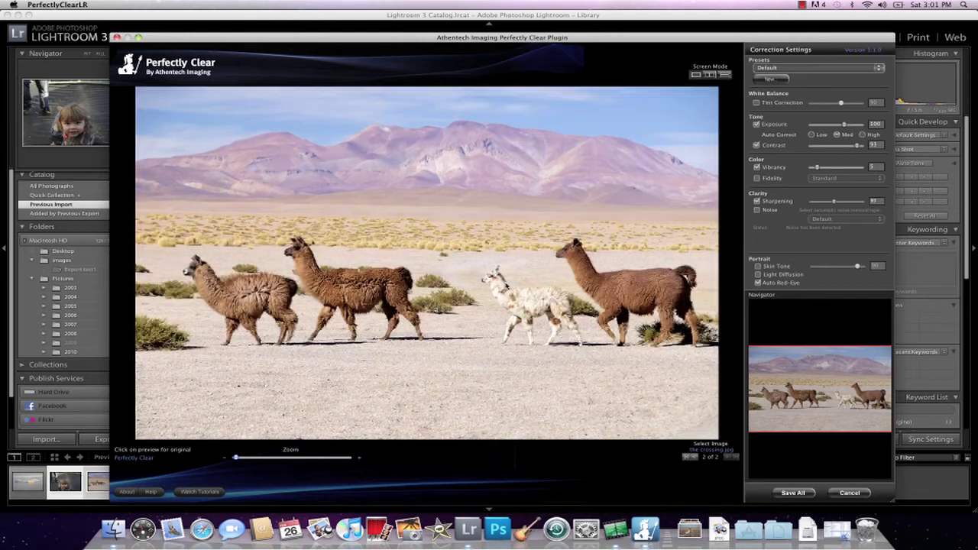
# Switch the llama photo to the Landscapes preset, compare with the original, and enable Noise
pyautogui.click(785, 69)
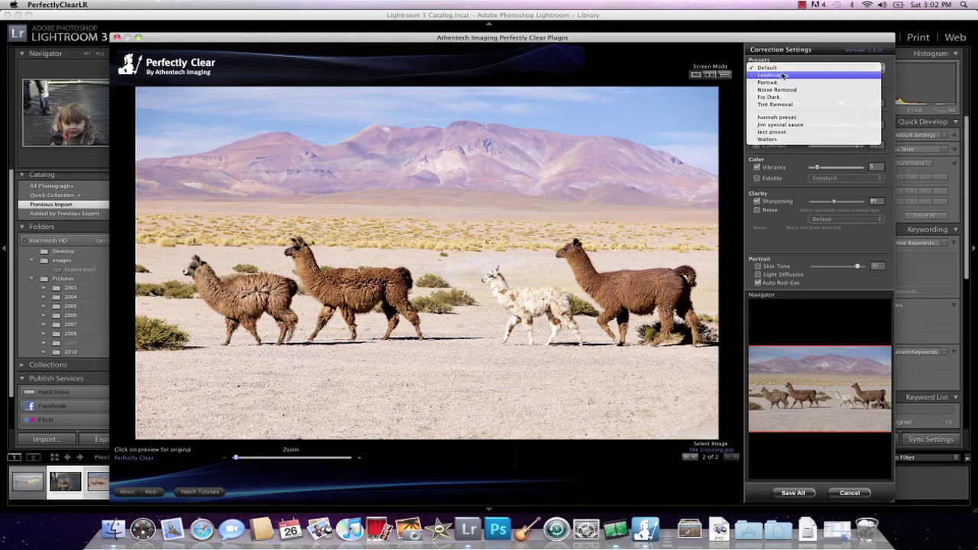
pyautogui.click(783, 77)
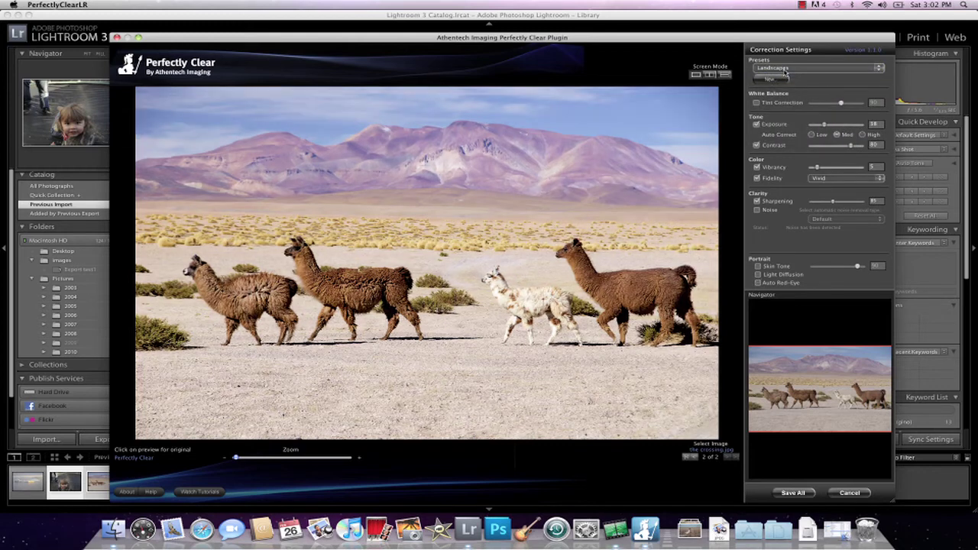
pyautogui.moveTo(785, 72)
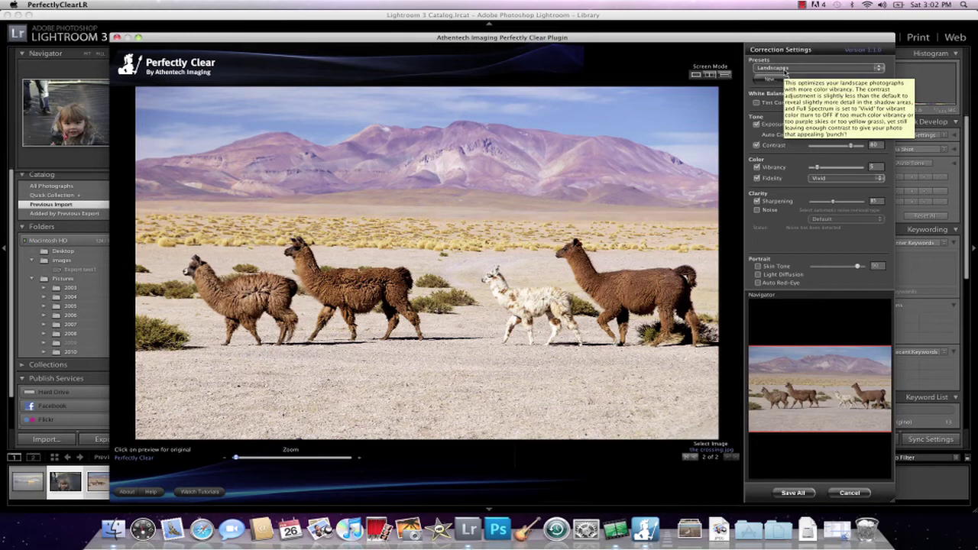
pyautogui.click(669, 187)
pyautogui.click(669, 188)
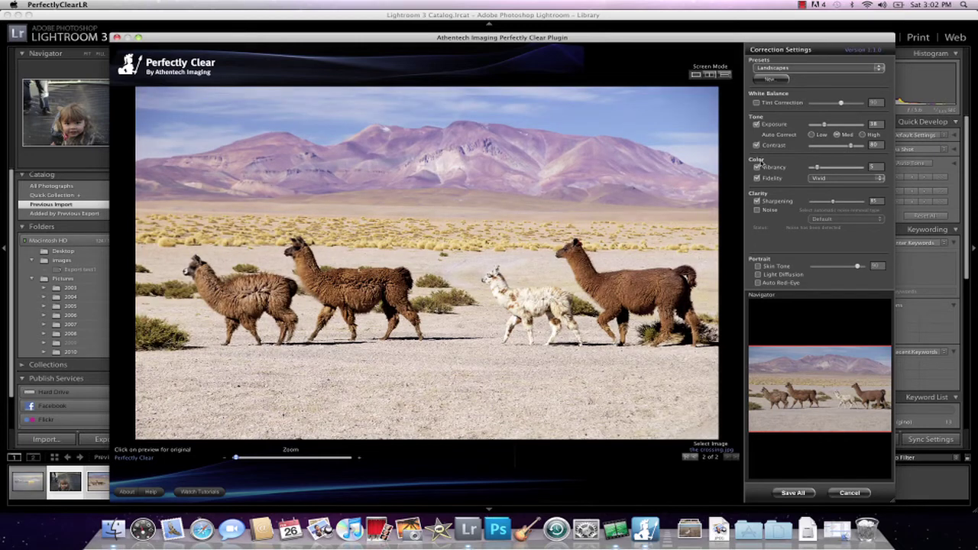
pyautogui.click(757, 210)
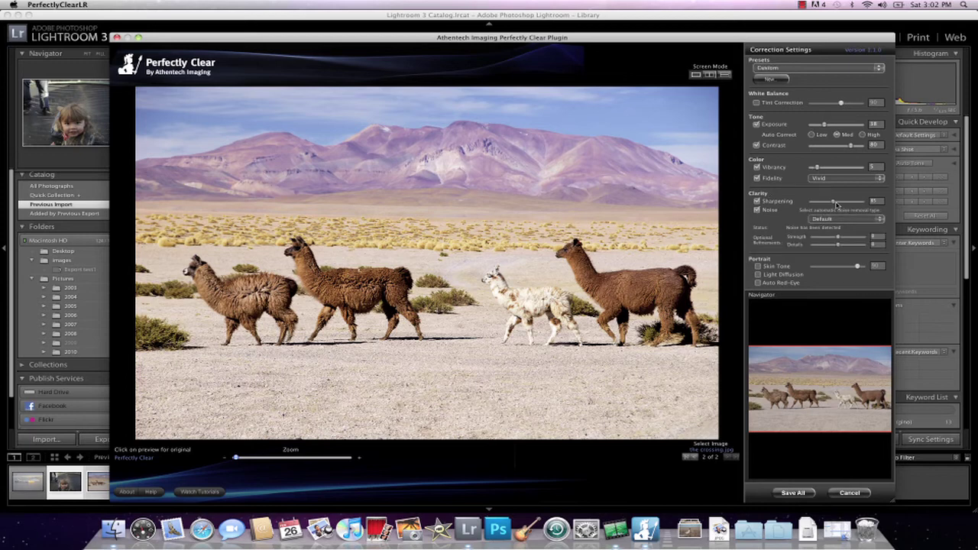
# Save the current settings as a new preset 'fghfghdf' with description 'dfhfghfh'
pyautogui.click(775, 83)
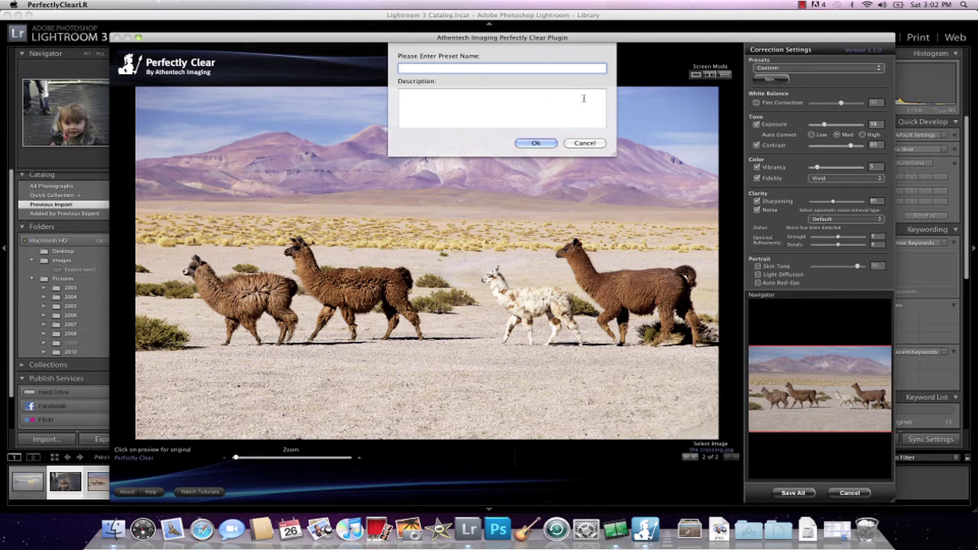
pyautogui.write('fghfghdf')
pyautogui.click(513, 110)
pyautogui.write('dfhfghfh')
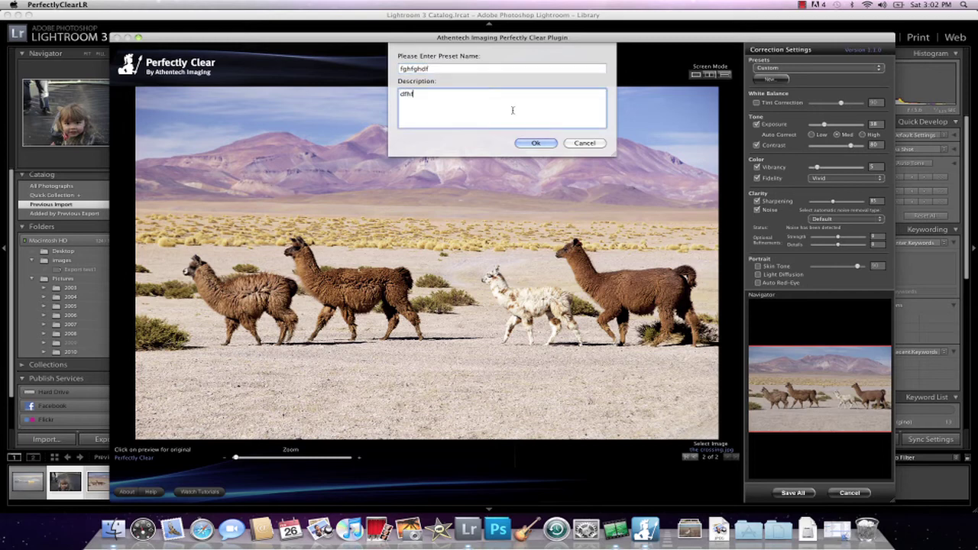
pyautogui.click(536, 143)
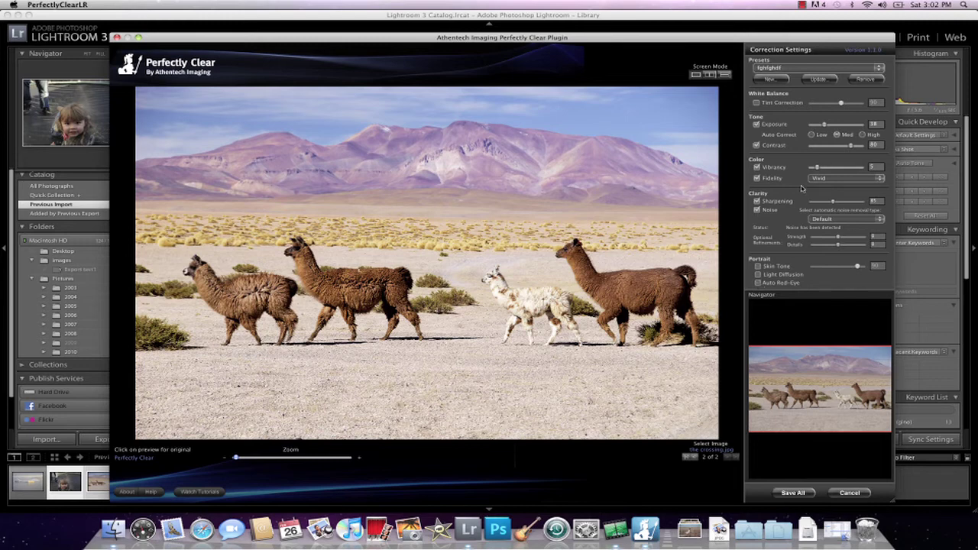
# Update that preset, then remove it and return the llama photo to the Default preset
pyautogui.click(820, 81)
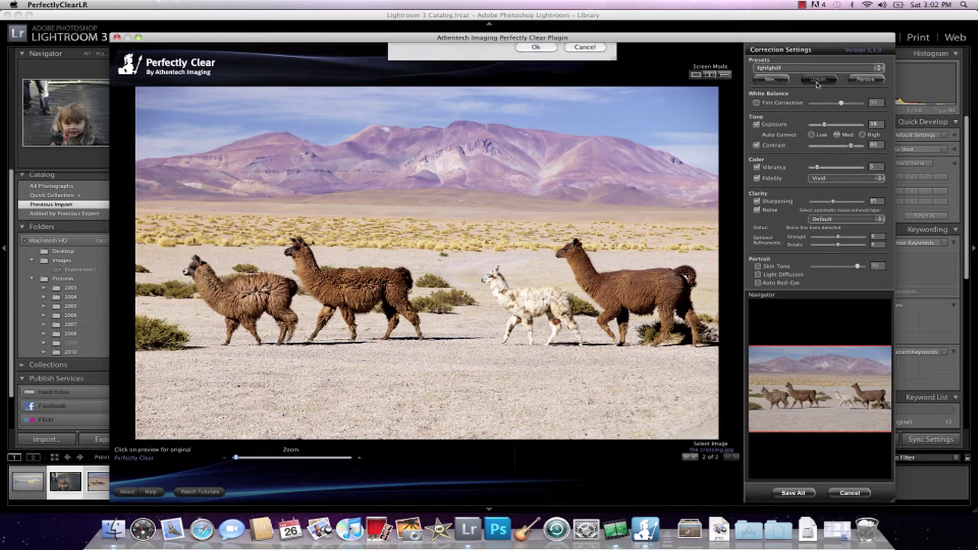
pyautogui.click(475, 103)
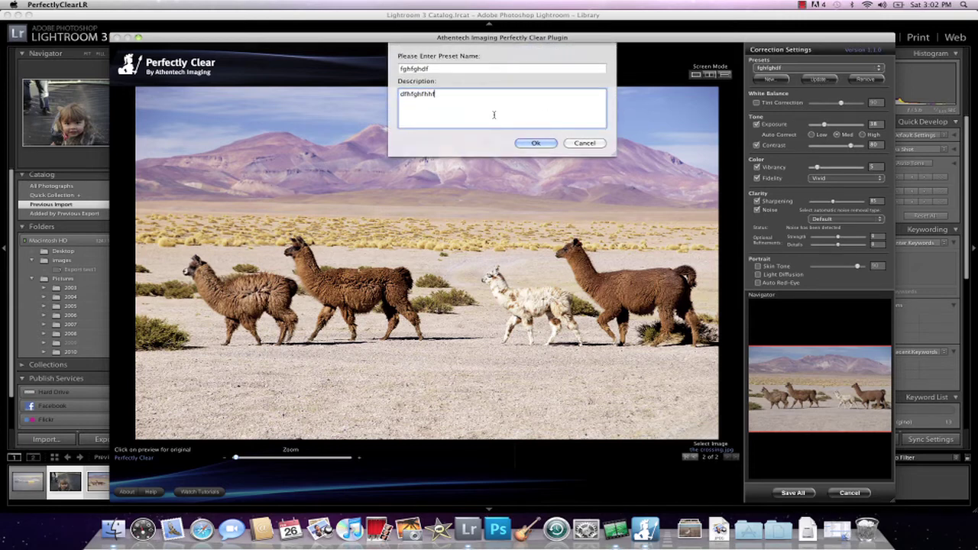
pyautogui.click(536, 143)
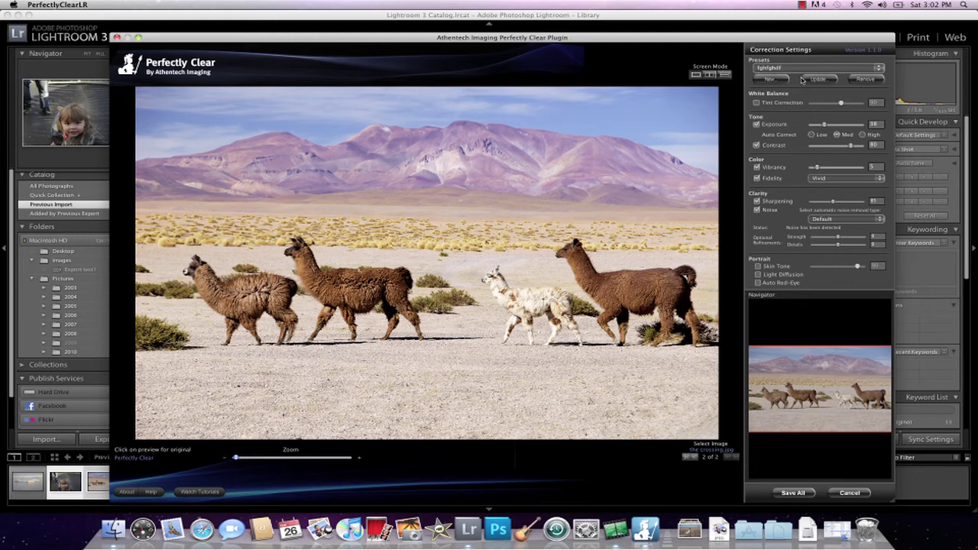
pyautogui.click(865, 80)
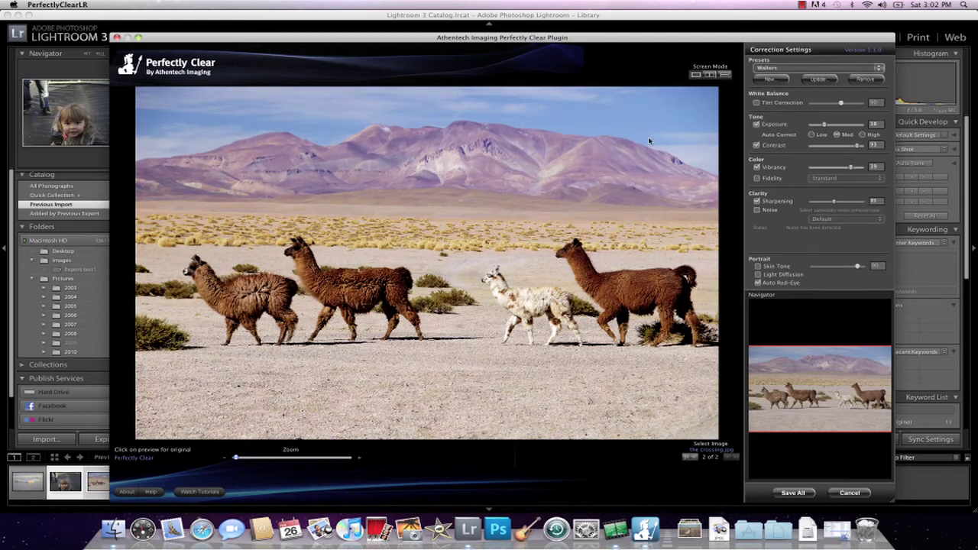
pyautogui.click(783, 68)
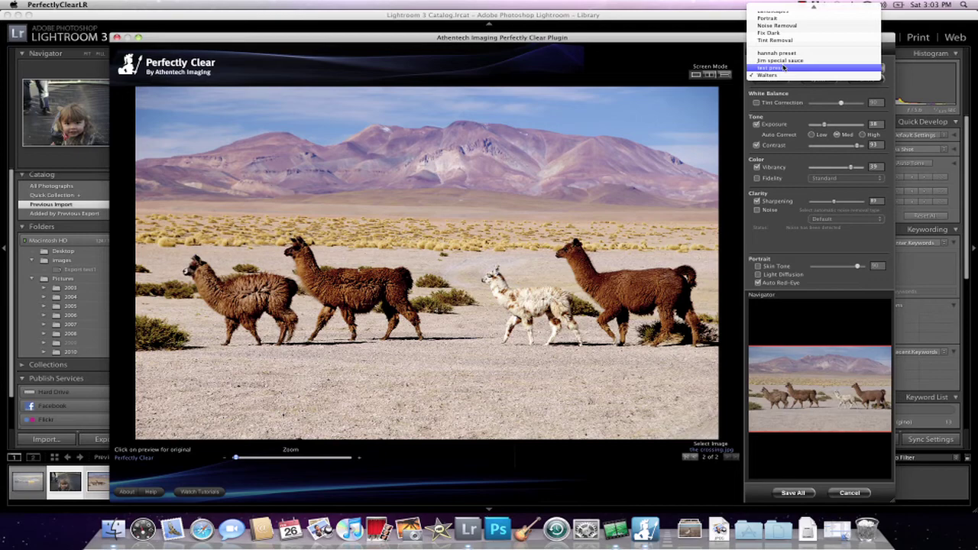
pyautogui.click(802, 9)
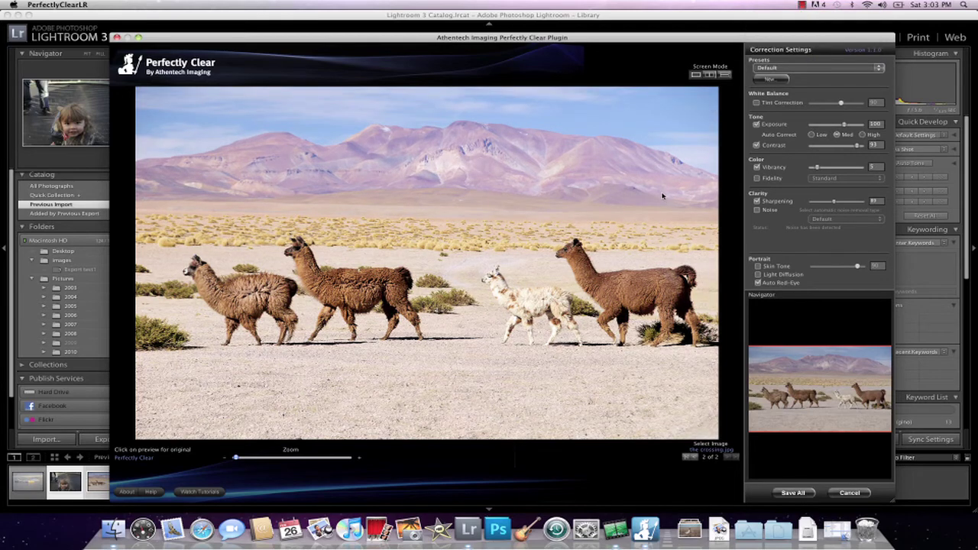
# Show the llama photo side by side with its original and toggle Vibrancy off and on
pyautogui.click(709, 75)
pyautogui.moveTo(574, 237); pyautogui.dragTo(661, 243)
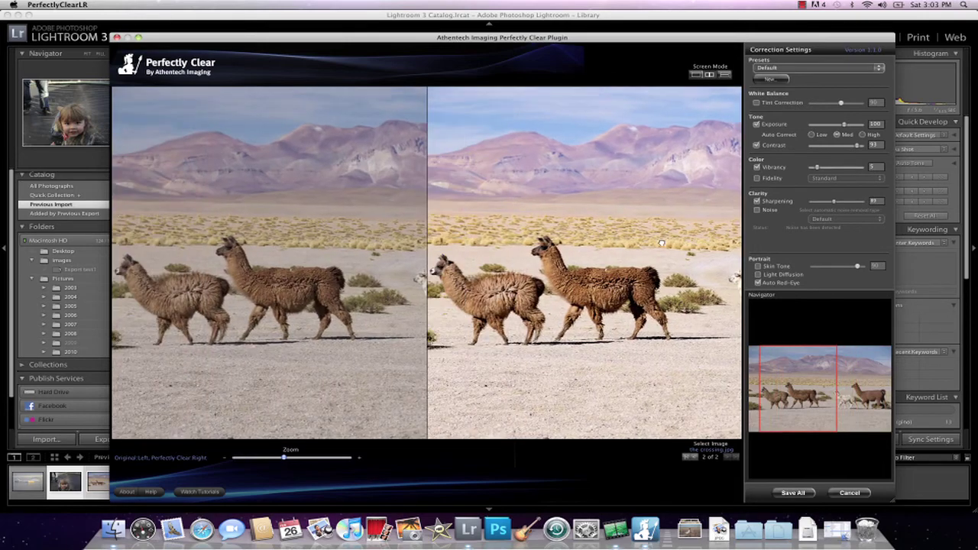
pyautogui.click(757, 168)
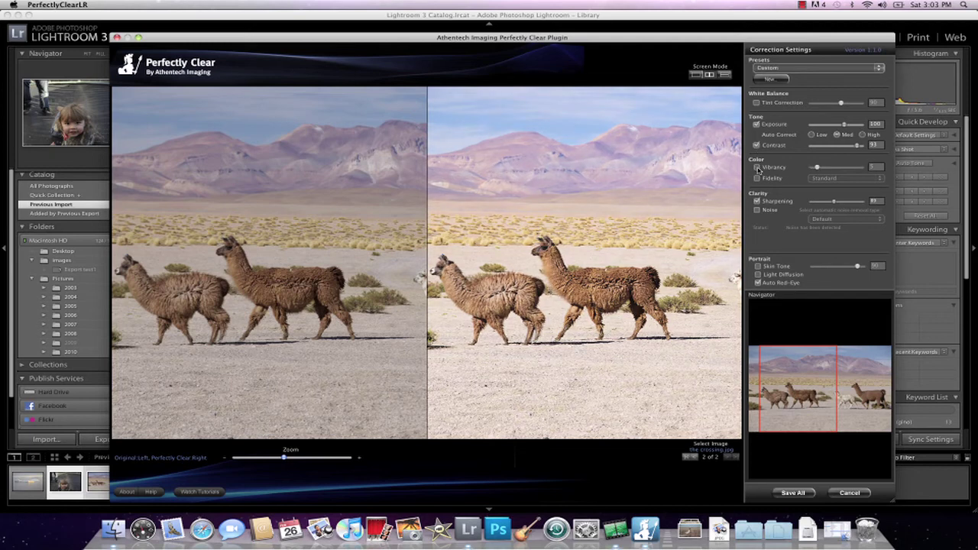
pyautogui.click(757, 167)
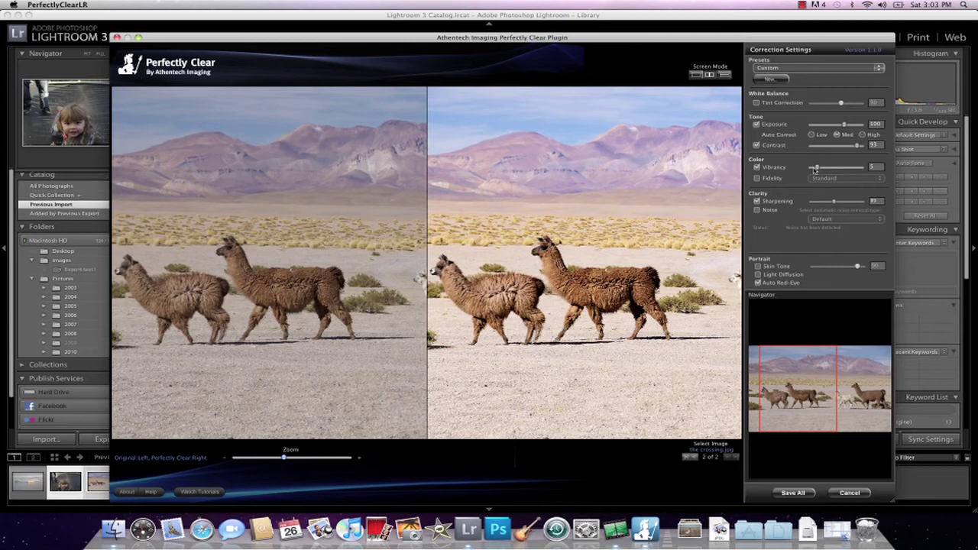
# Try Vibrancy at about 32, 22 and 5, then bring it down to 0
pyautogui.moveTo(818, 169); pyautogui.dragTo(845, 168)
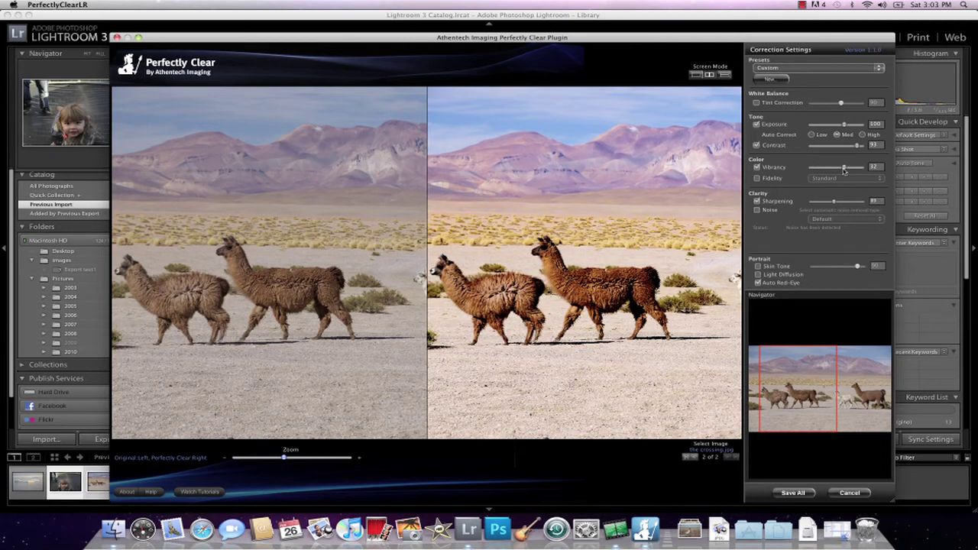
pyautogui.moveTo(845, 169); pyautogui.dragTo(835, 169)
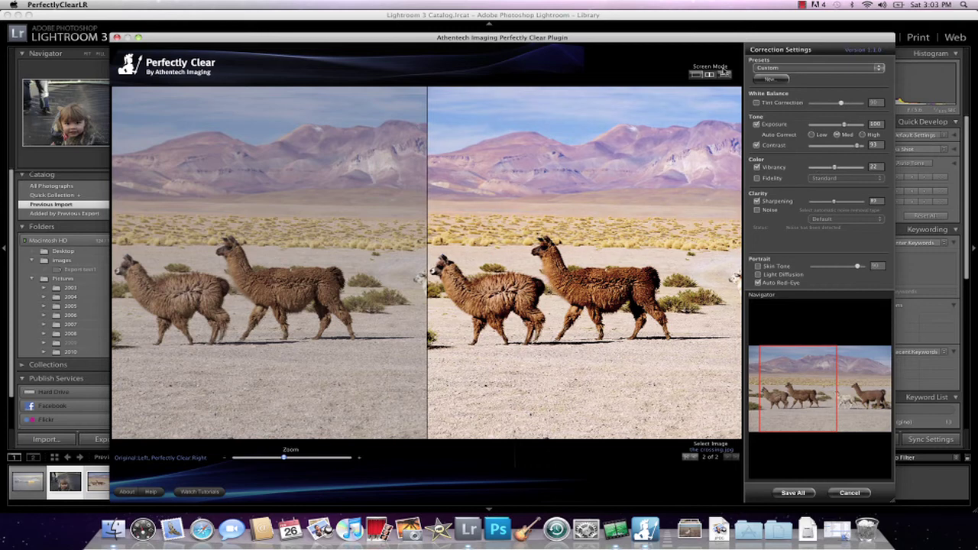
pyautogui.doubleClick(879, 167)
pyautogui.write('54')
pyautogui.press('Return')
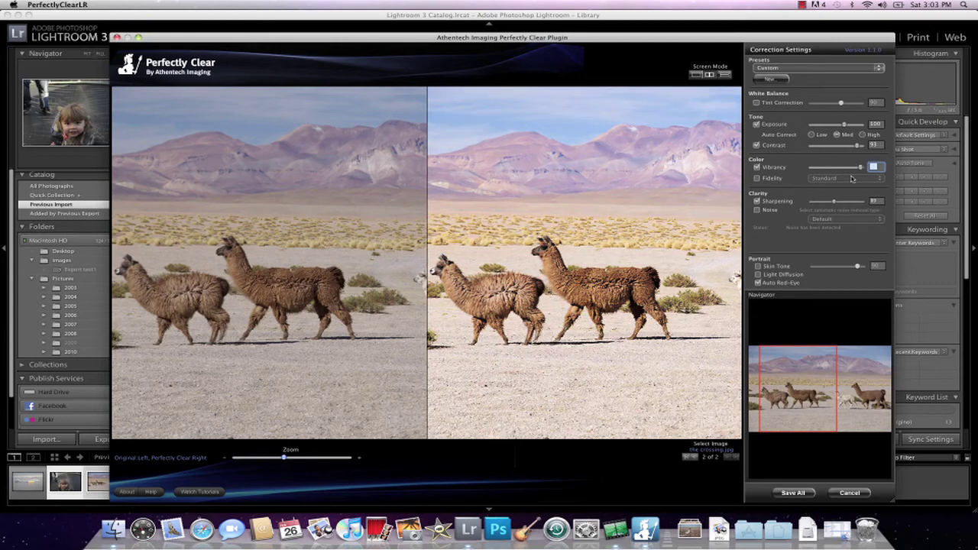
pyautogui.moveTo(860, 168); pyautogui.dragTo(807, 173)
# Return to single view, open and close the PDF user manual, then Cancel Perfectly Clear
pyautogui.click(695, 74)
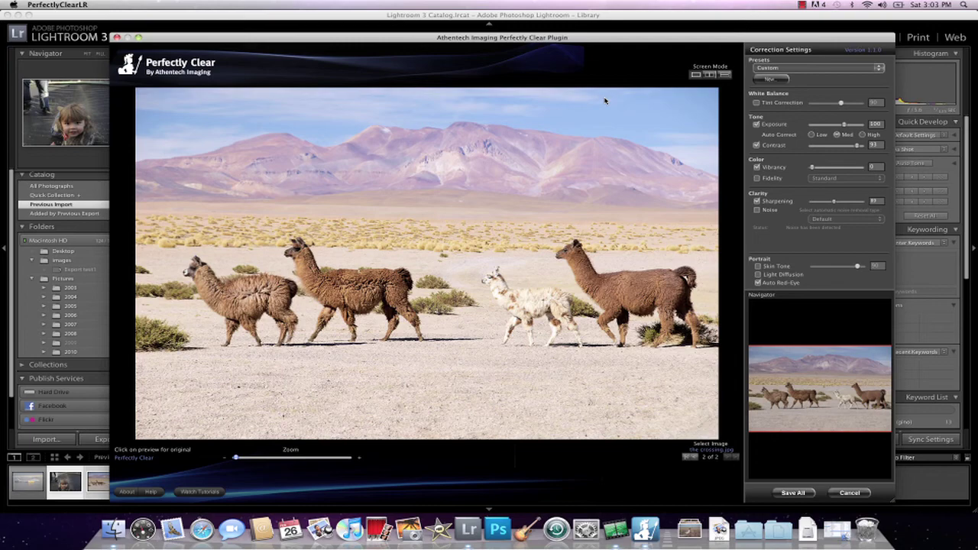
pyautogui.click(151, 492)
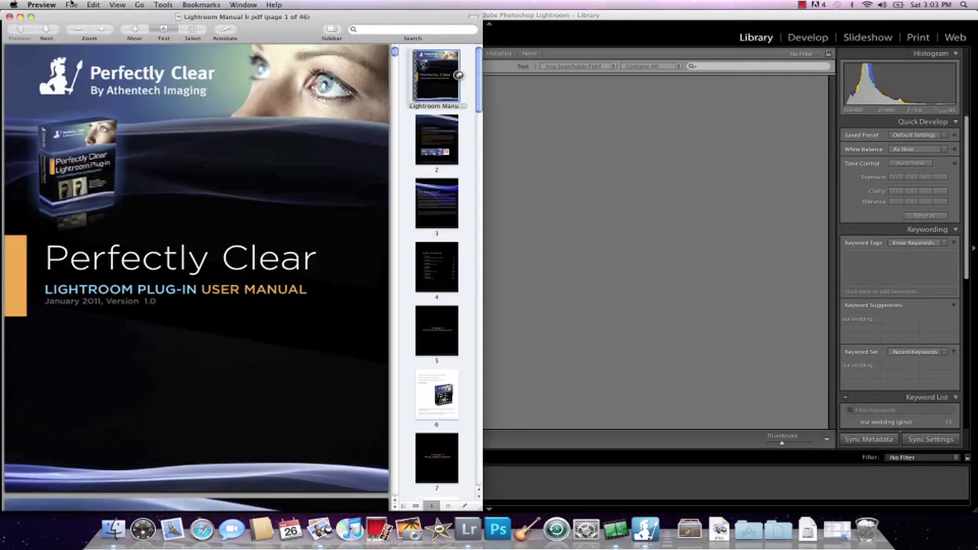
pyautogui.click(10, 17)
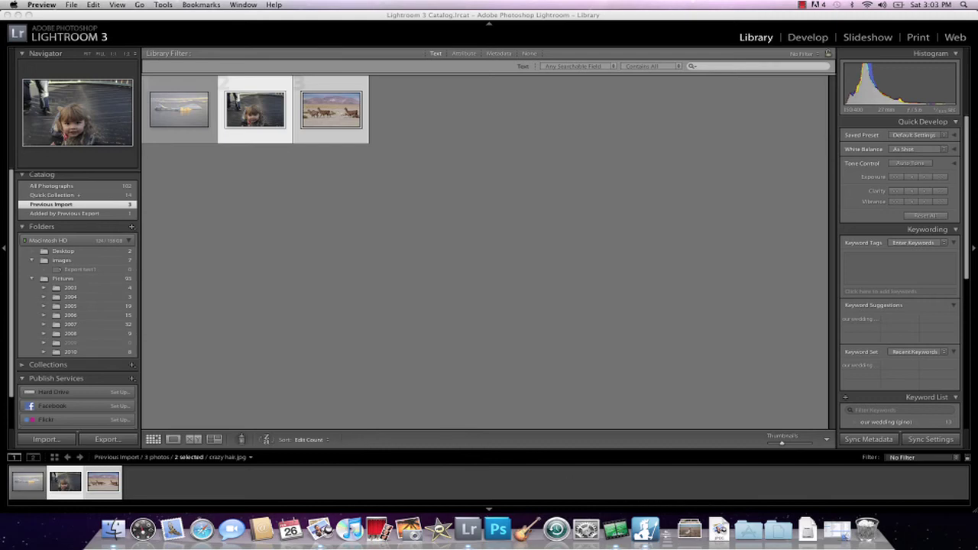
pyautogui.click(645, 529)
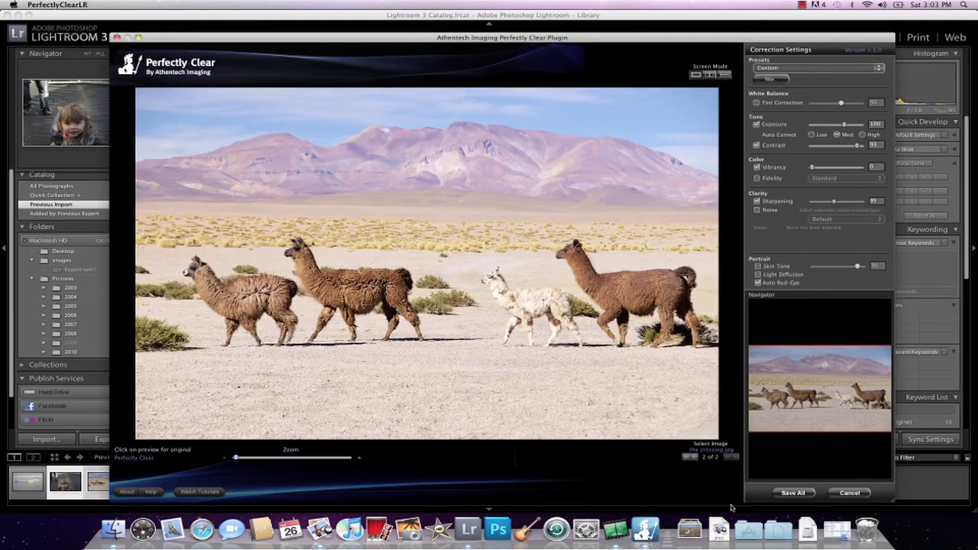
pyautogui.click(850, 493)
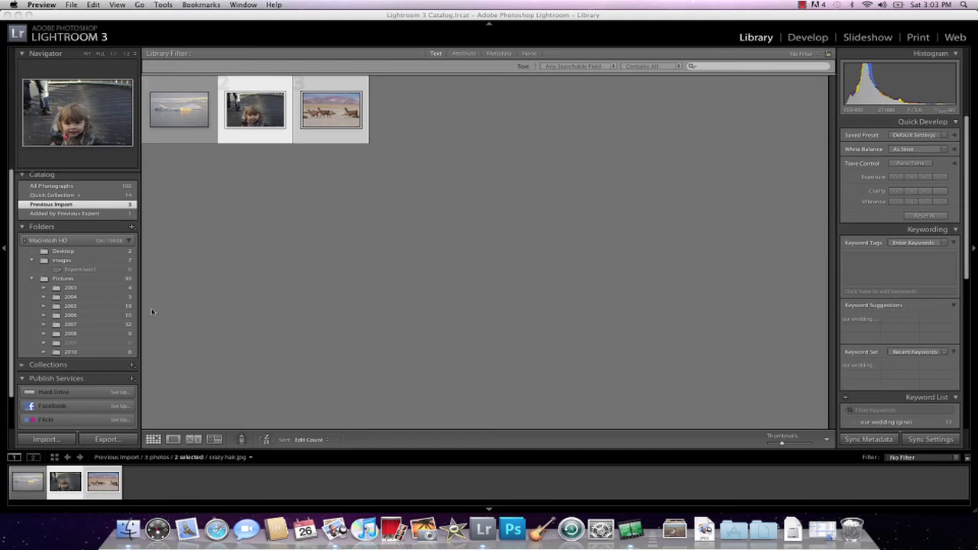
# Open Export for both photos with Athentech PerfectlyClear as destination, checking the Plug-in Manager
pyautogui.click(107, 441)
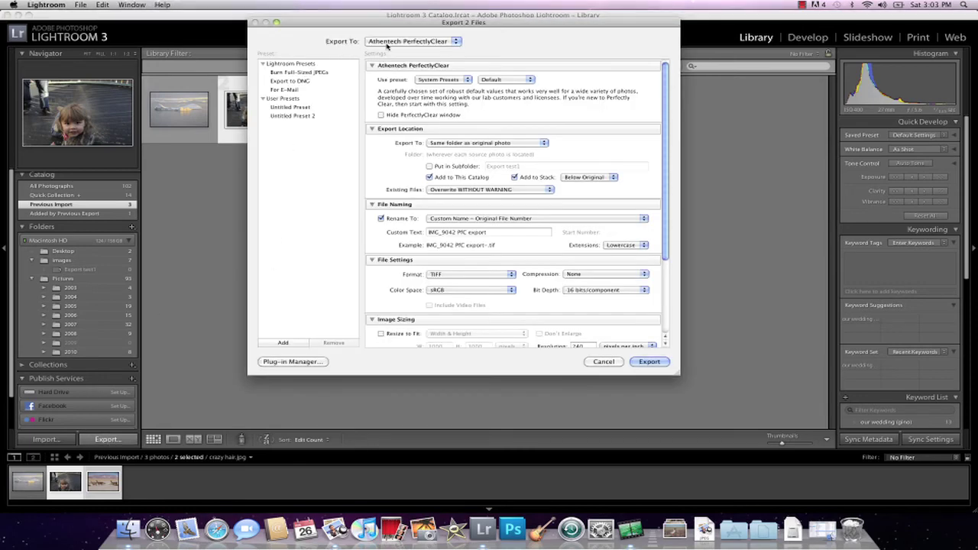
pyautogui.click(387, 45)
pyautogui.click(388, 43)
pyautogui.click(285, 362)
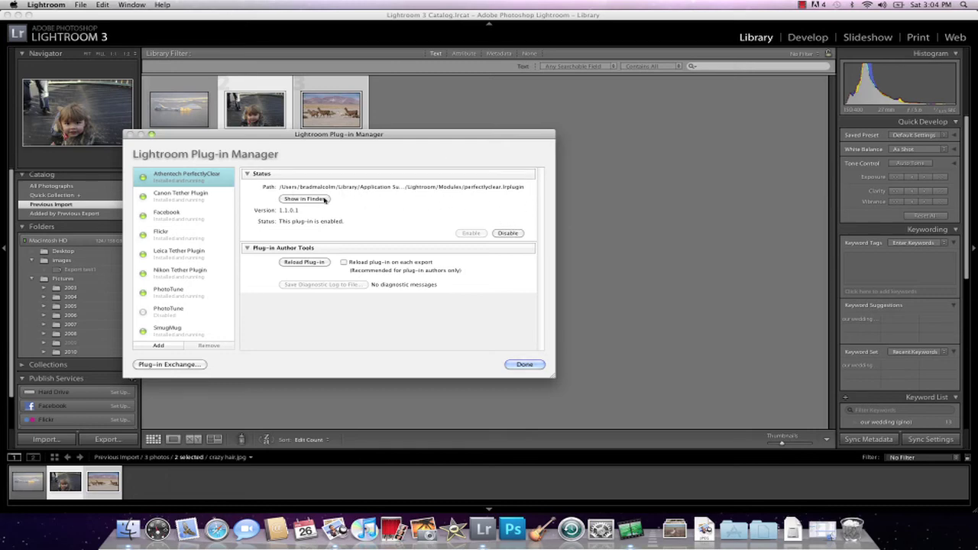
pyautogui.click(524, 363)
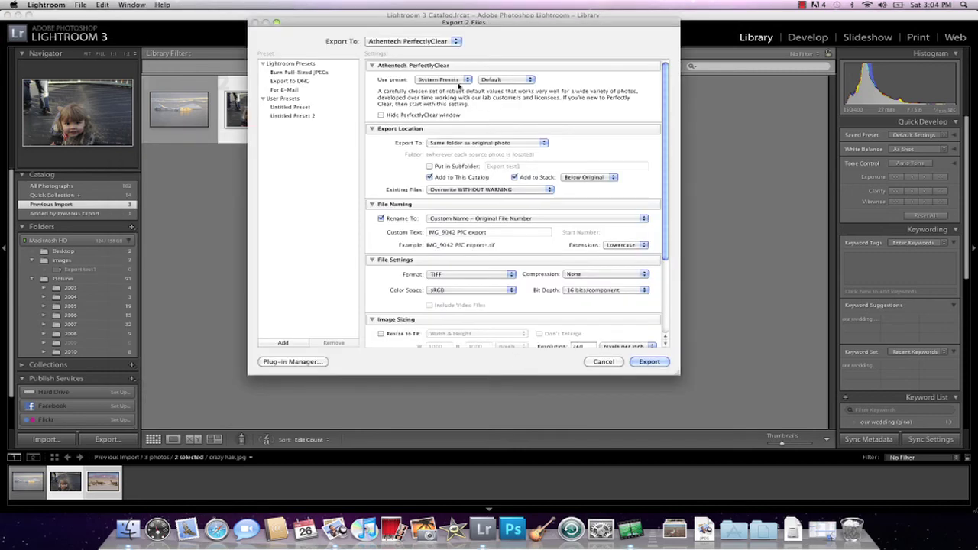
# Keep the Default correction preset and hide the PerfectlyClear window during export
pyautogui.click(489, 81)
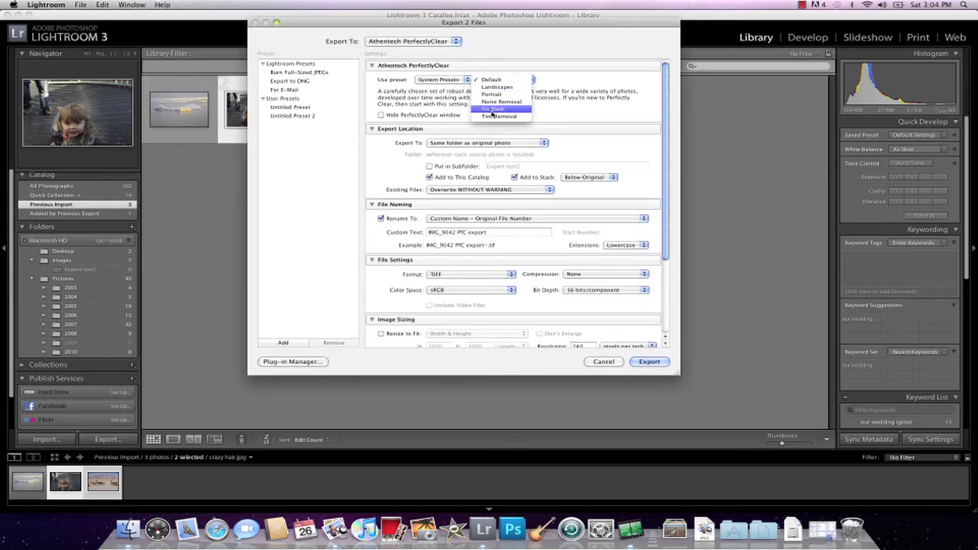
pyautogui.click(493, 81)
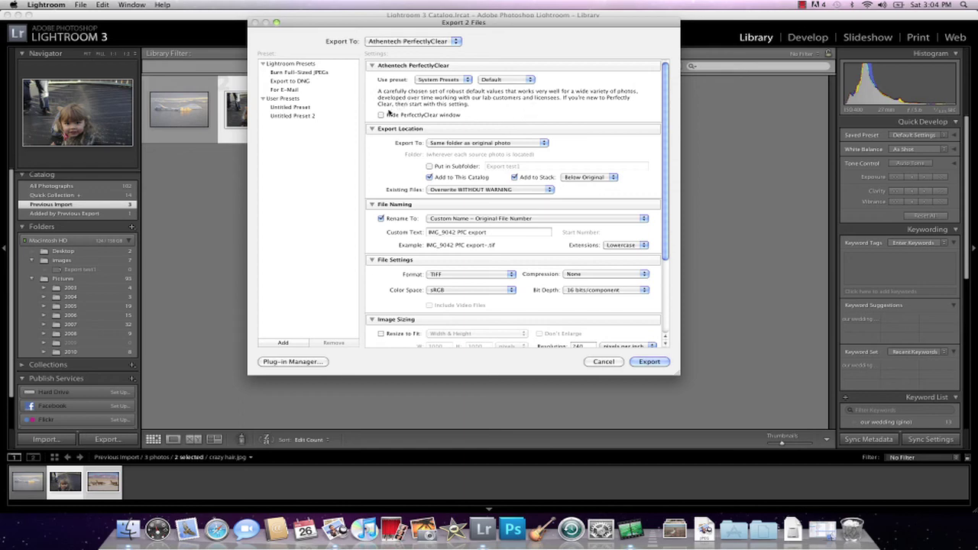
pyautogui.click(381, 116)
pyautogui.click(381, 115)
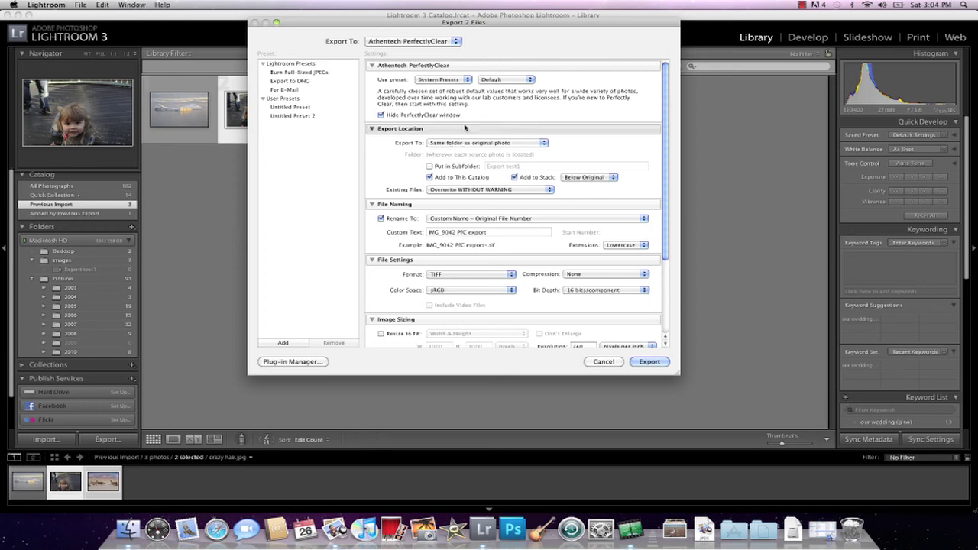
# Put the exported files into a subfolder named 'pfc export'
pyautogui.click(430, 166)
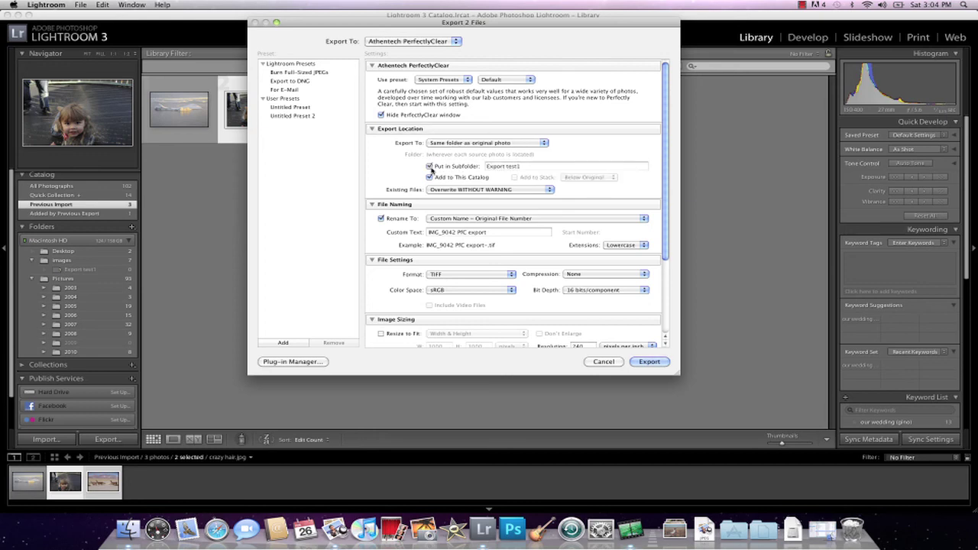
pyautogui.moveTo(525, 168); pyautogui.dragTo(467, 171)
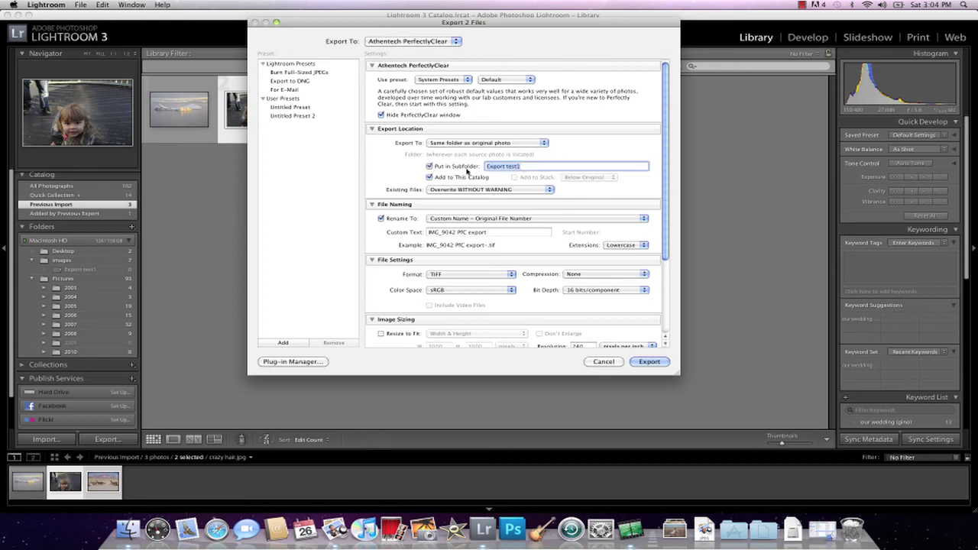
pyautogui.write('pfc xpo')
pyautogui.press('BackSpace')
pyautogui.write('export')
# Name files with Custom Name (x of y), set format to JPEG, and run the export
pyautogui.click(461, 219)
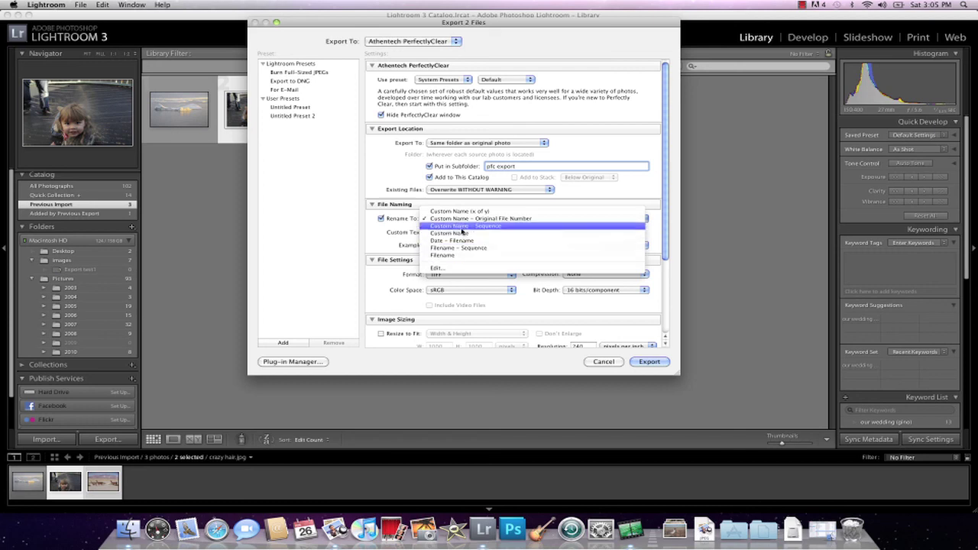
pyautogui.click(463, 212)
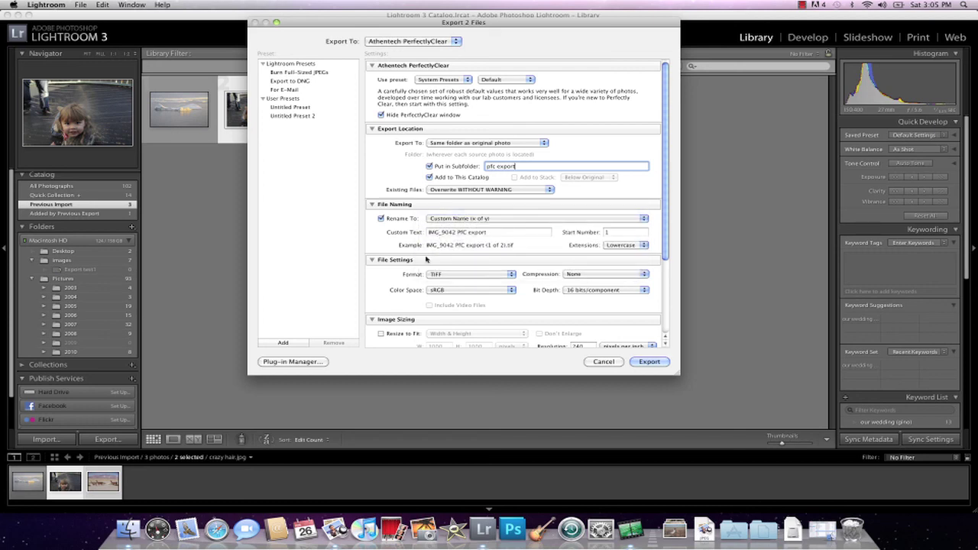
pyautogui.click(461, 275)
pyautogui.click(462, 268)
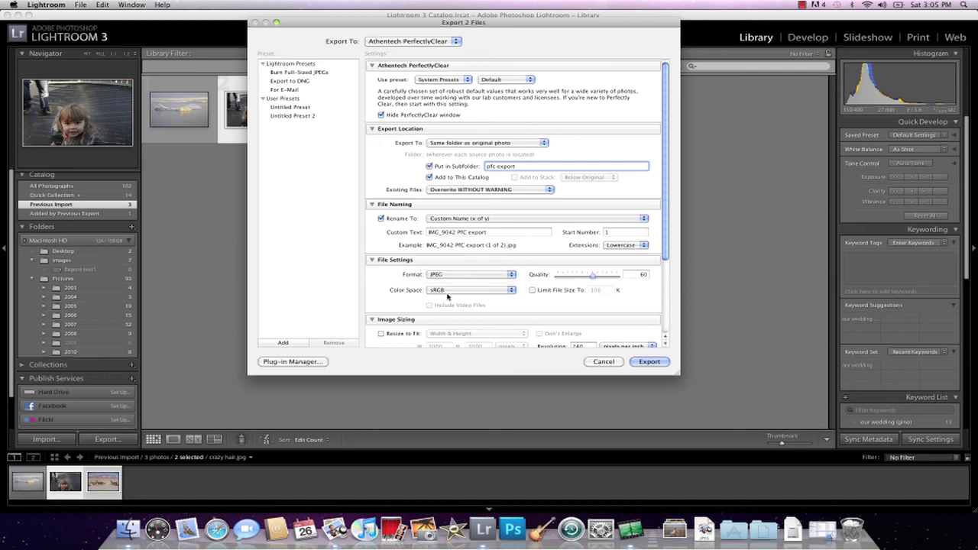
pyautogui.click(651, 363)
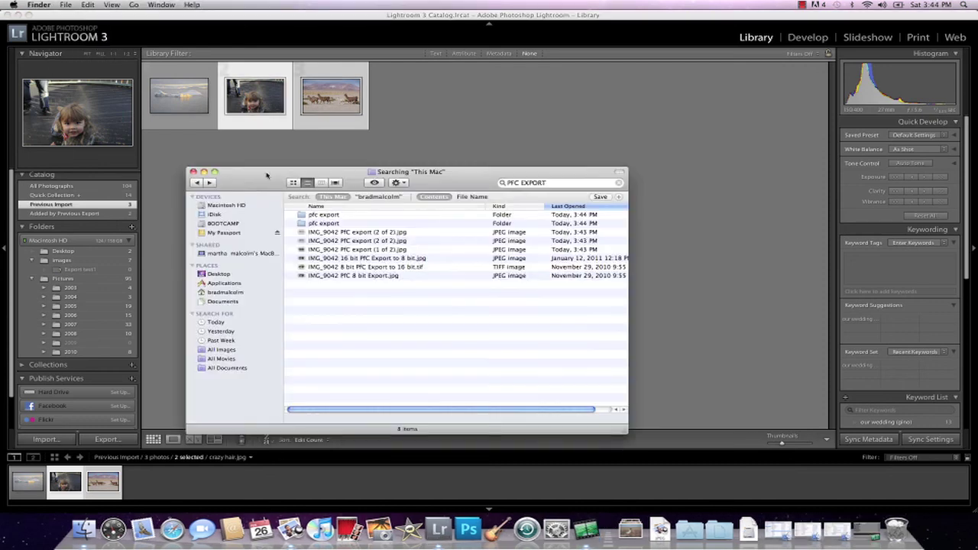
# Open the 'pfc export' folder and check each of the two exported JPEGs
pyautogui.doubleClick(323, 201)
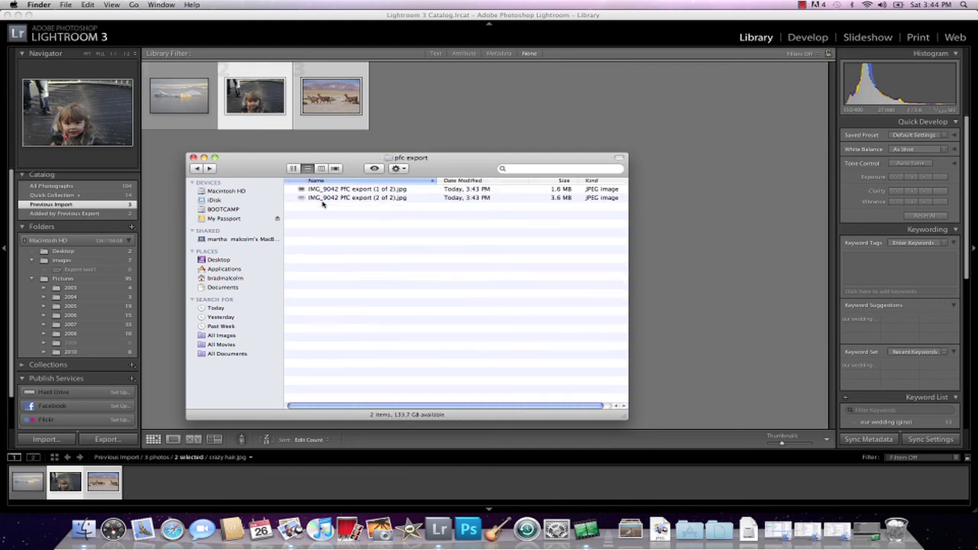
pyautogui.click(325, 191)
pyautogui.click(326, 199)
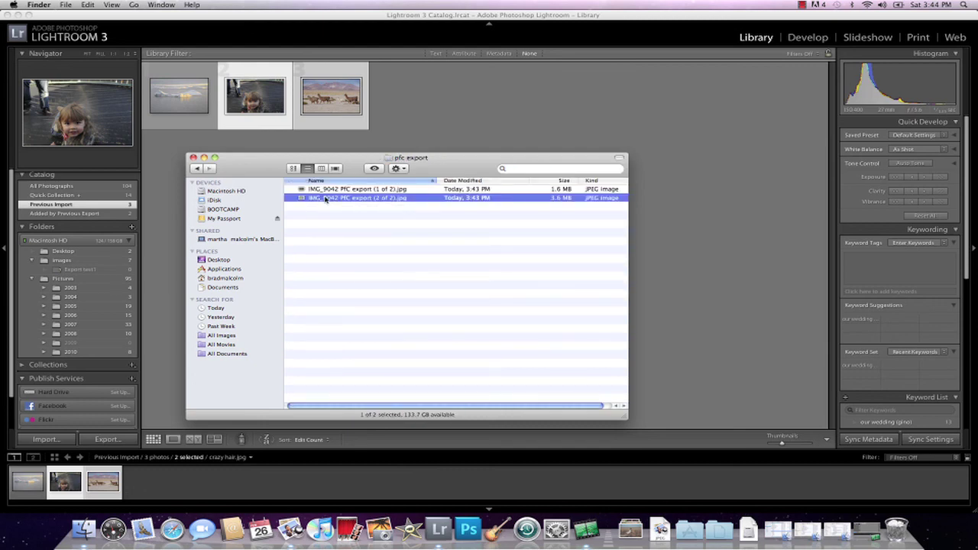